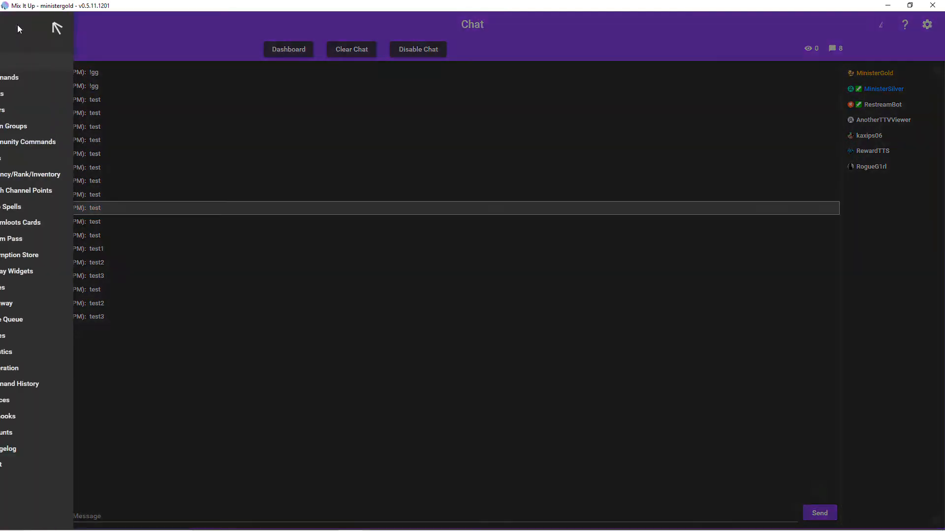
# - Open the Overlay Widgets page
pyautogui.click(17, 25)
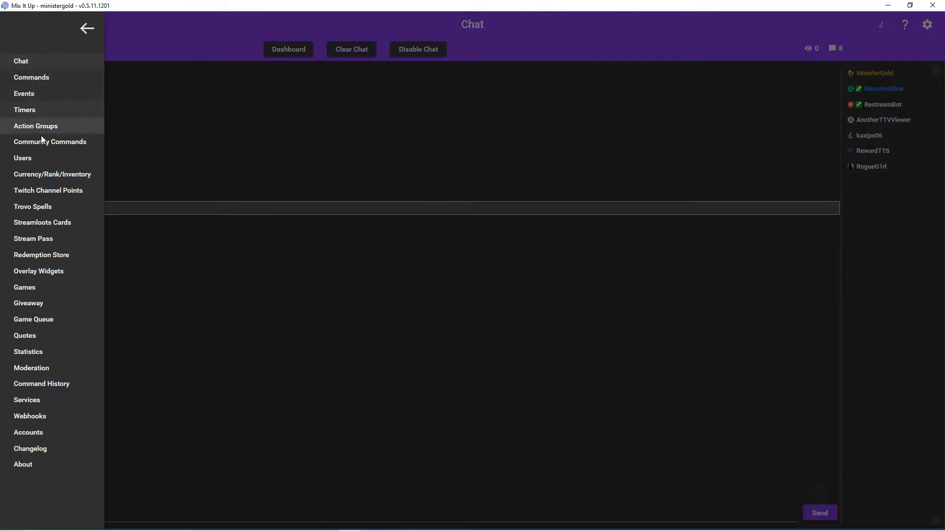
pyautogui.click(57, 272)
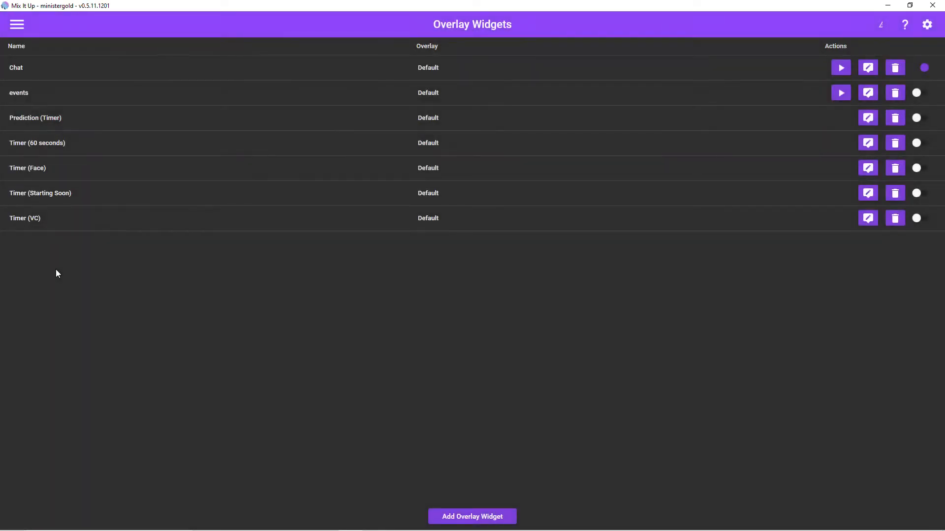
# - Examine the overlay types offered for a new widget, and close the editor without creating one
pyautogui.click(462, 516)
pyautogui.click(518, 197)
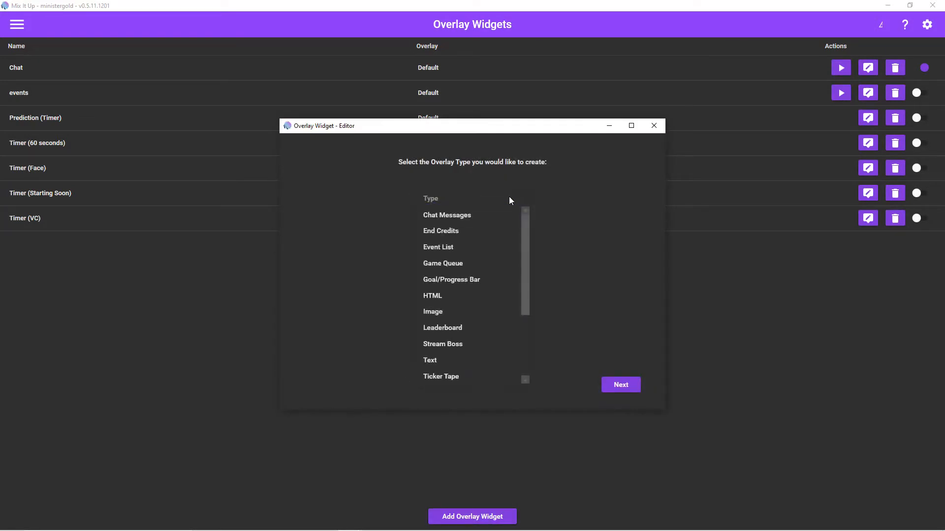
pyautogui.scroll(-2, 466, 225)
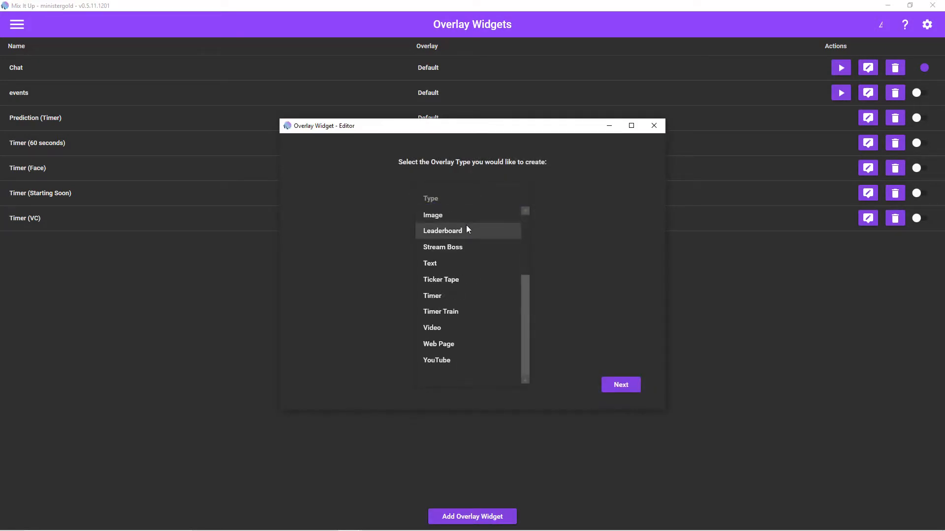
pyautogui.scroll(2, 464, 231)
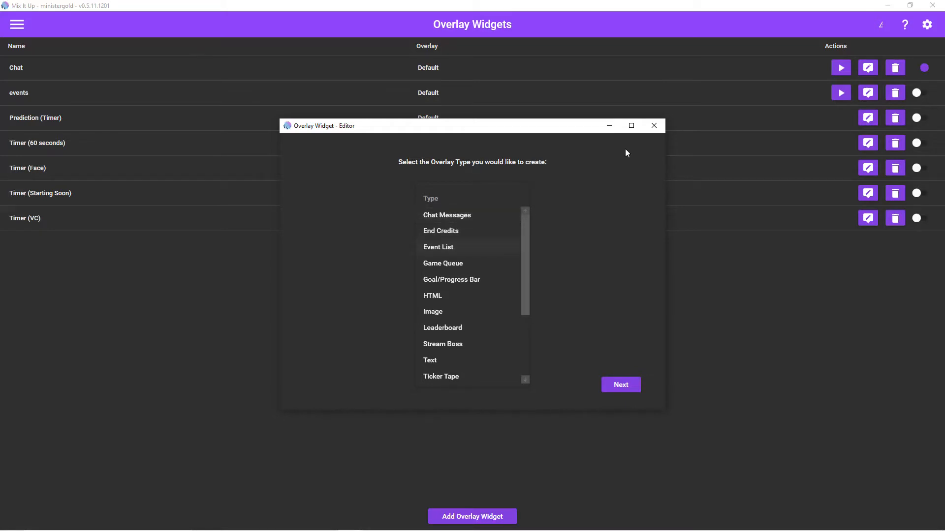
pyautogui.click(652, 129)
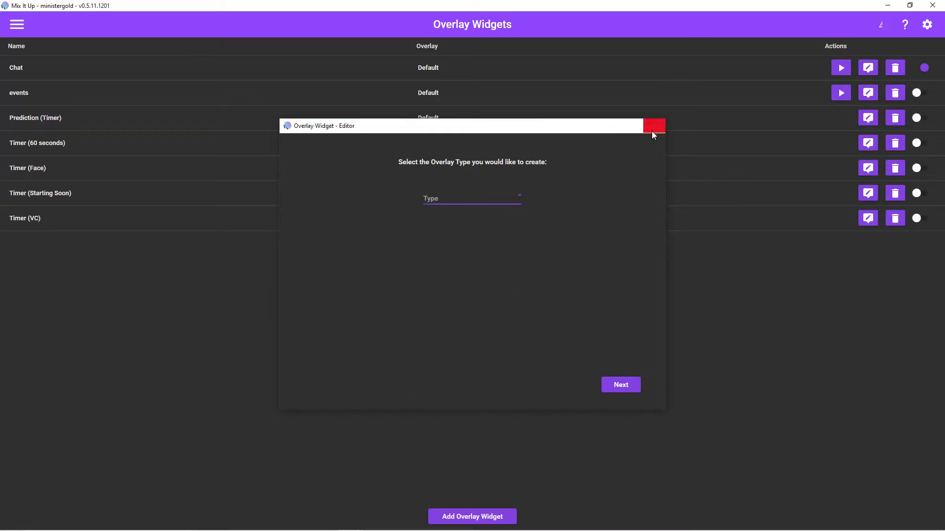
pyautogui.click(653, 129)
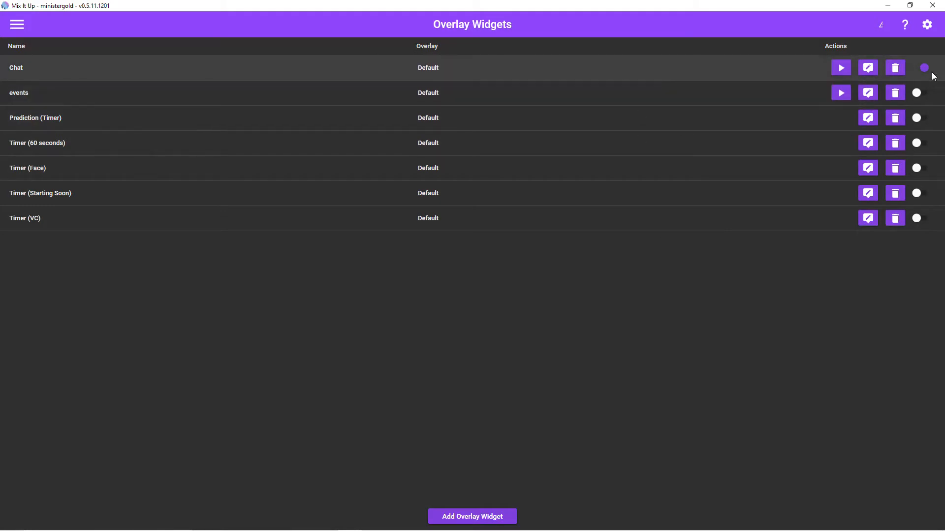
# - Open the Chat widget's settings and examine its name and percentage screen position
pyautogui.click(869, 72)
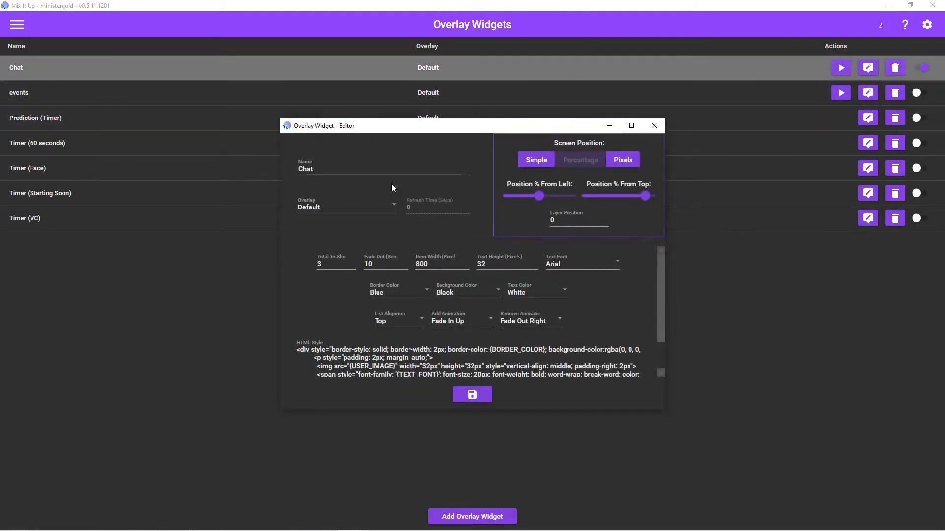
pyautogui.doubleClick(347, 168)
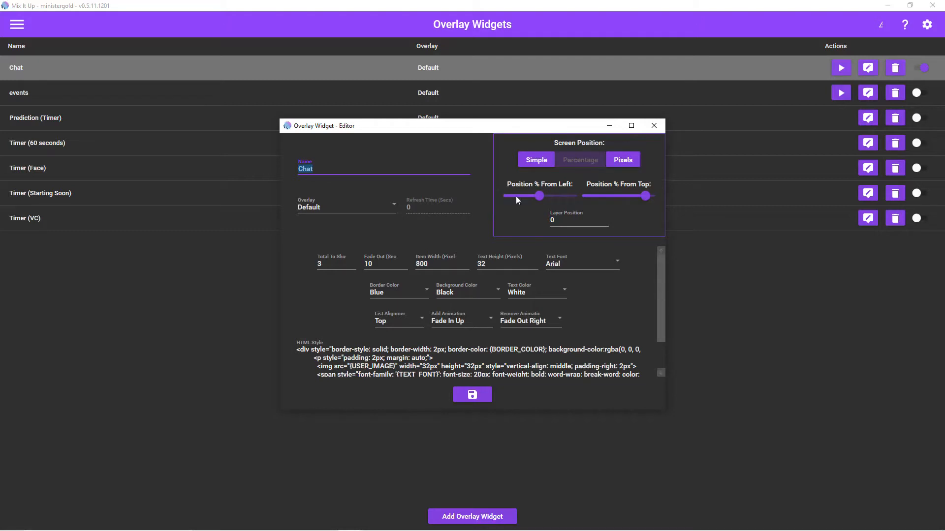
pyautogui.click(538, 197)
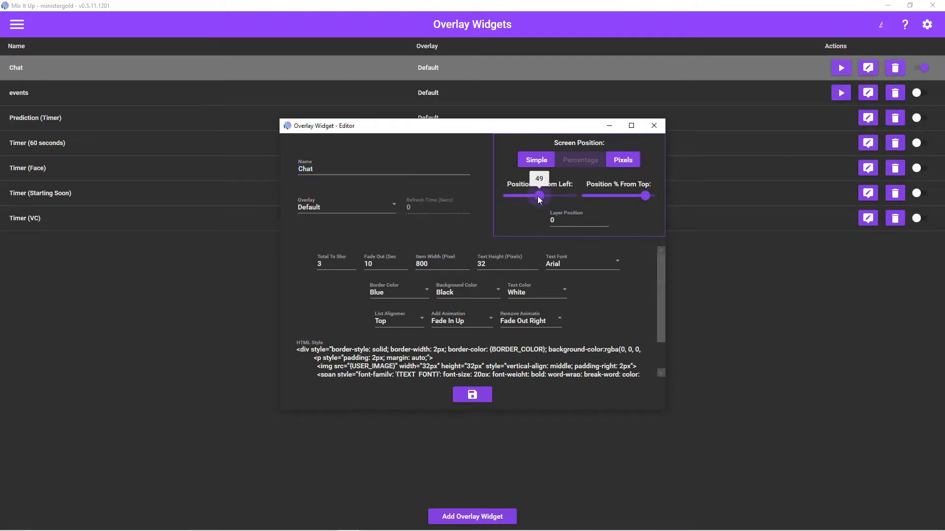
pyautogui.click(645, 196)
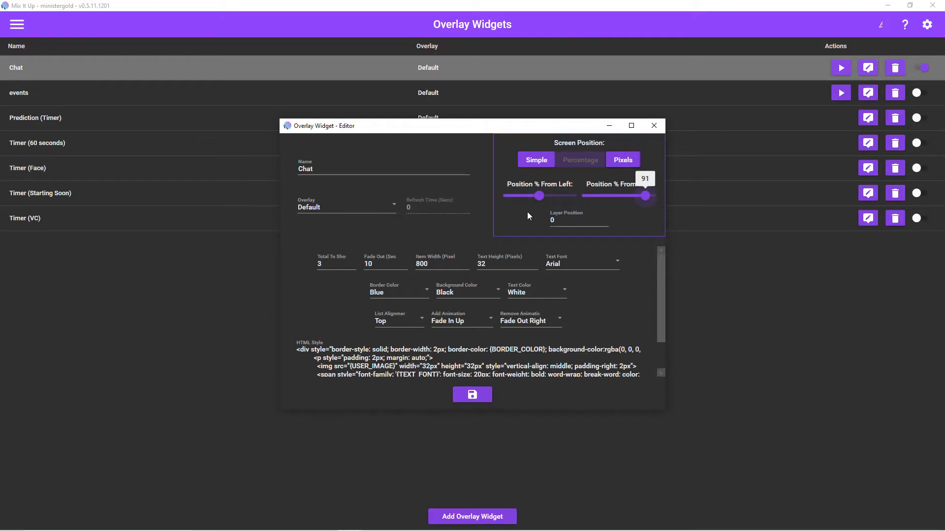
# - Switch to OBS and send the message "test" in the Twitch stream chat
pyautogui.hotkey('alt', 'Tab')
pyautogui.hotkey('alt', 'Tab')
pyautogui.hotkey('alt', 'Tab')
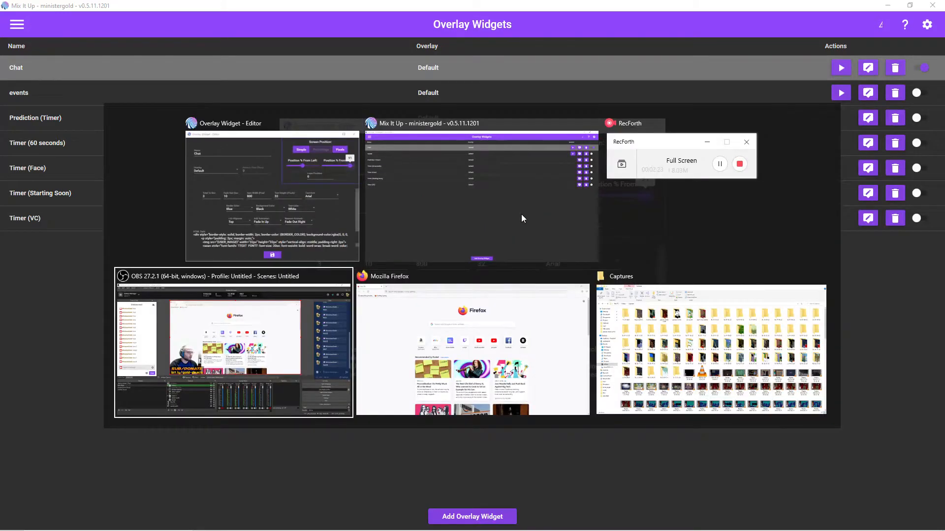
pyautogui.click(66, 336)
pyautogui.write('test')
pyautogui.press('Return')
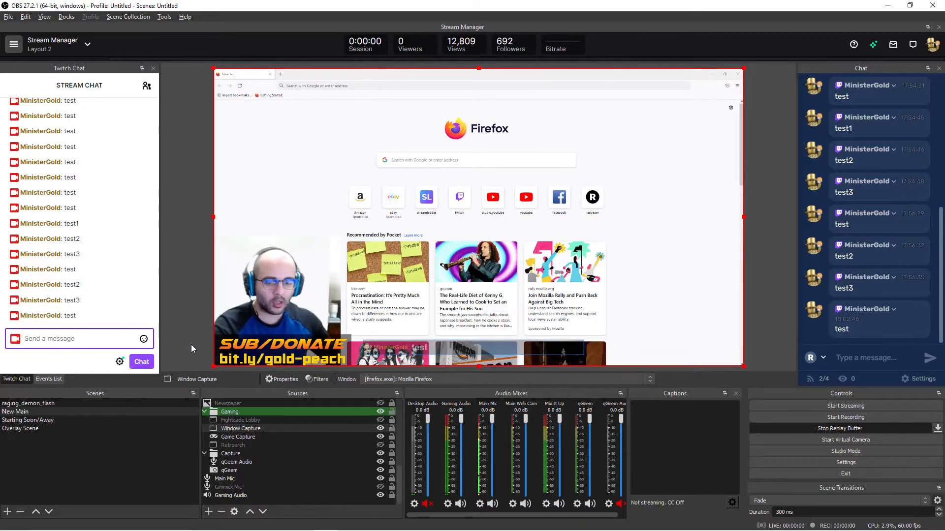
# - Bring the Overlay Widget editor in front of OBS, move it aside and examine the Total To Show setting
pyautogui.hotkey('alt', 'Tab')
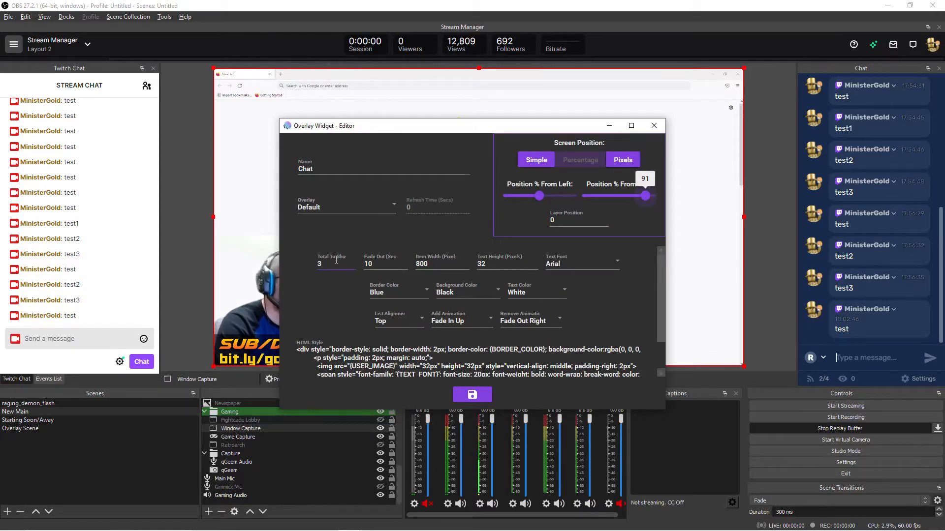
pyautogui.moveTo(398, 128); pyautogui.dragTo(461, 89)
pyautogui.click(386, 227)
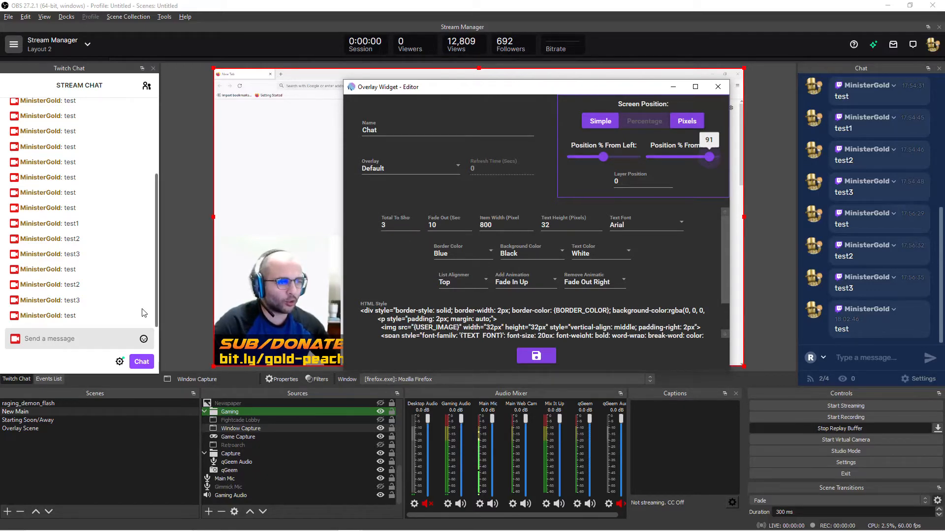
# - Send the messages "test1", "test2" and "test3" in the Twitch stream chat in OBS
pyautogui.click(103, 337)
pyautogui.write('test')
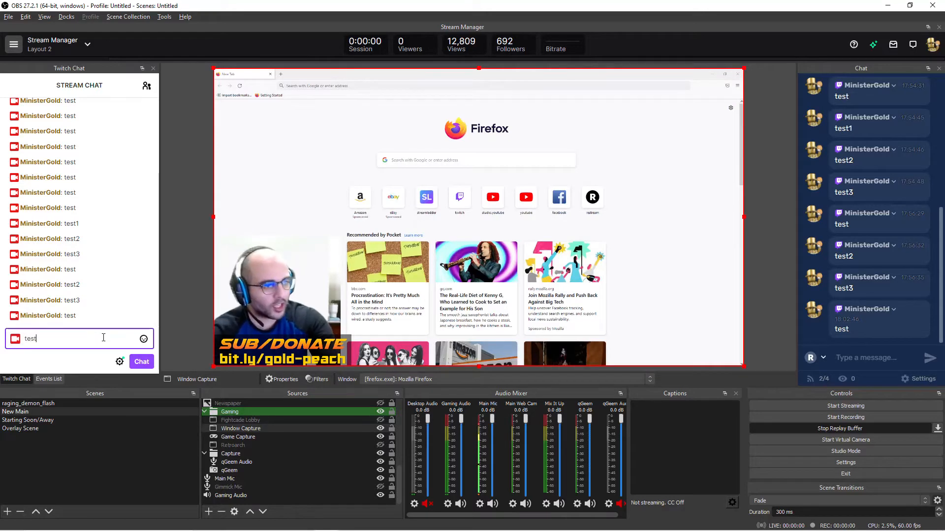
pyautogui.write('1')
pyautogui.press('Return')
pyautogui.write('test2')
pyautogui.press('Return')
pyautogui.write('test3')
pyautogui.press('Return')
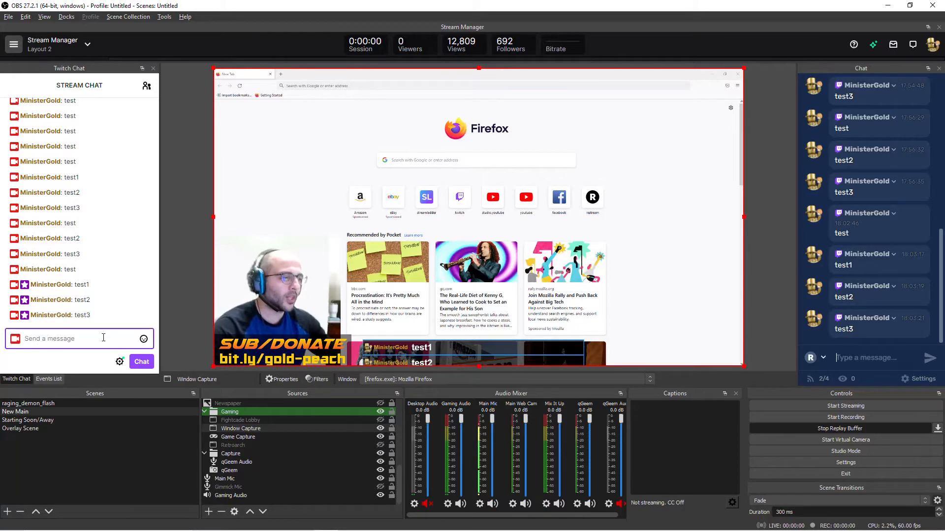
# - Set the Chat widget's position from the top to 82% in the Overlay Widget editor and save it
pyautogui.hotkey('alt', 'Tab')
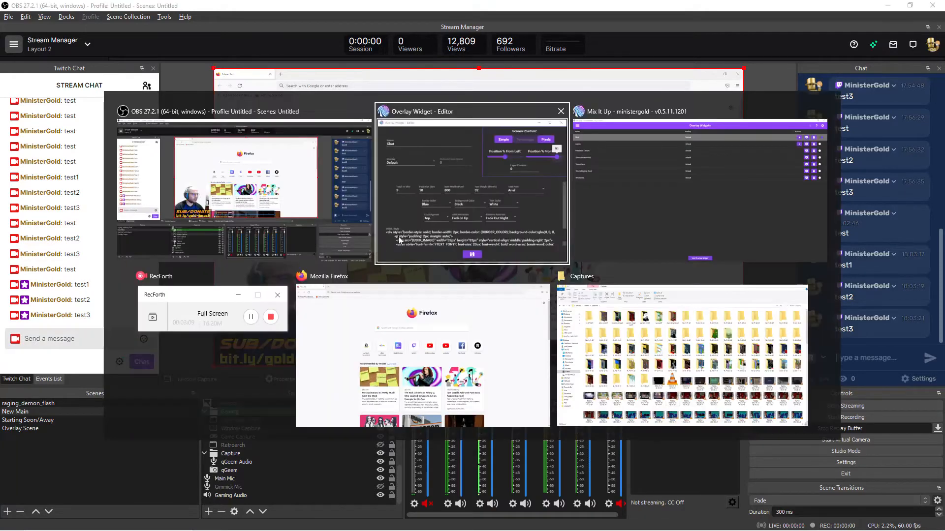
pyautogui.click(458, 217)
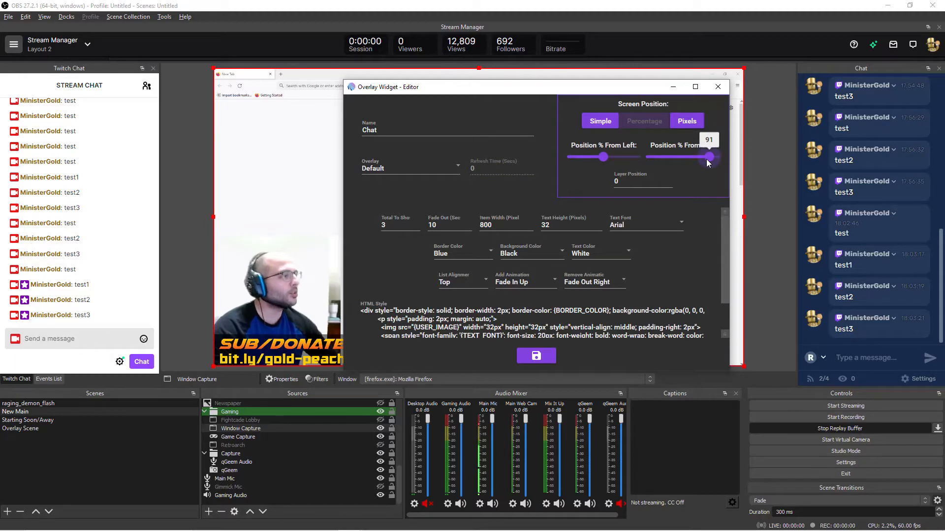
pyautogui.moveTo(707, 163); pyautogui.dragTo(702, 163)
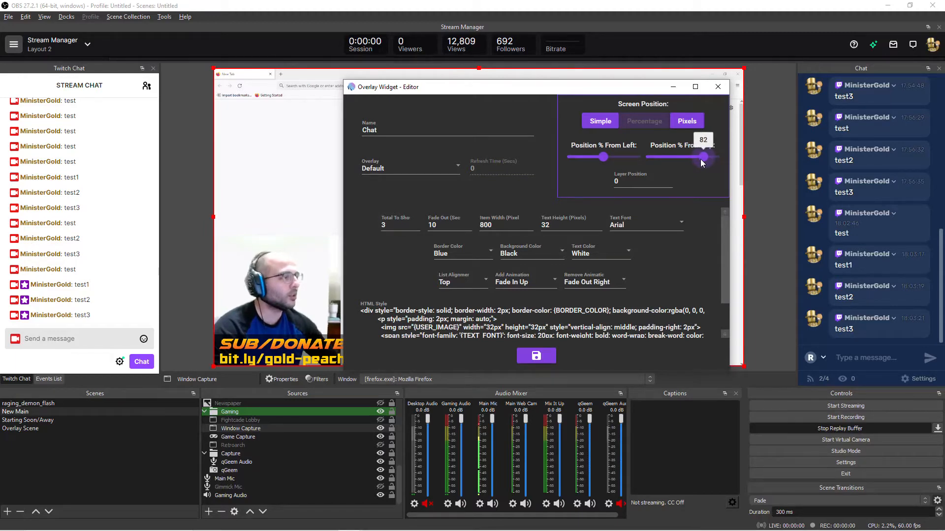
pyautogui.click(547, 357)
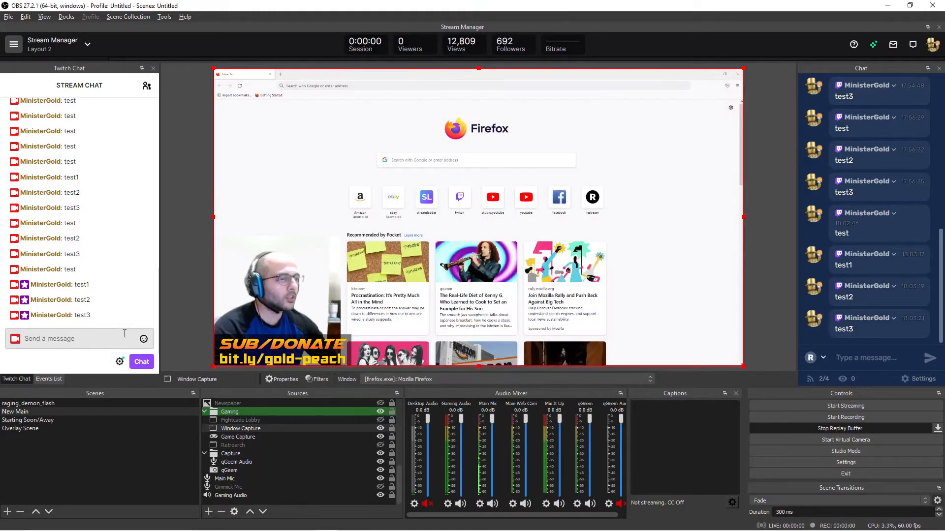
# - Send "test1", "test2", "test3" and "t34est" in the Twitch stream chat to preview the widget's new position
pyautogui.click(98, 345)
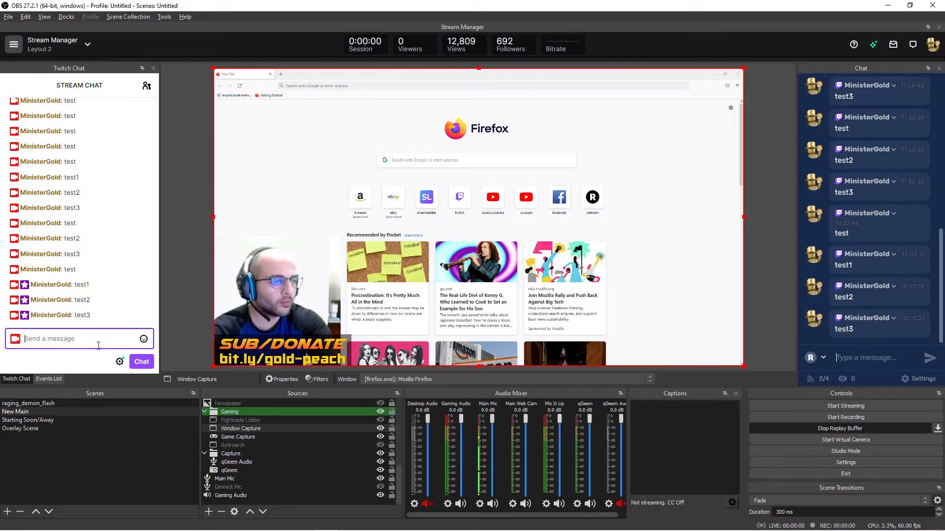
pyautogui.write('test2')
pyautogui.press('Return')
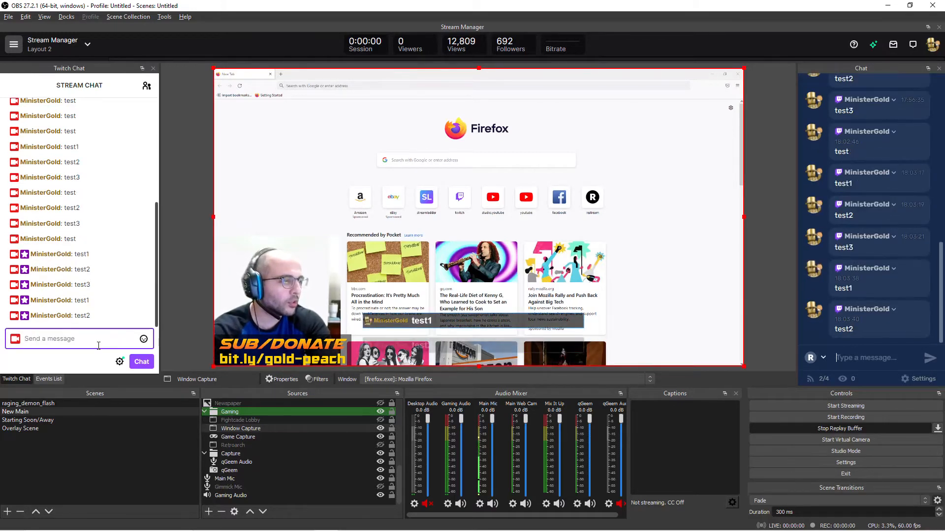
pyautogui.write('test3')
pyautogui.press('Return')
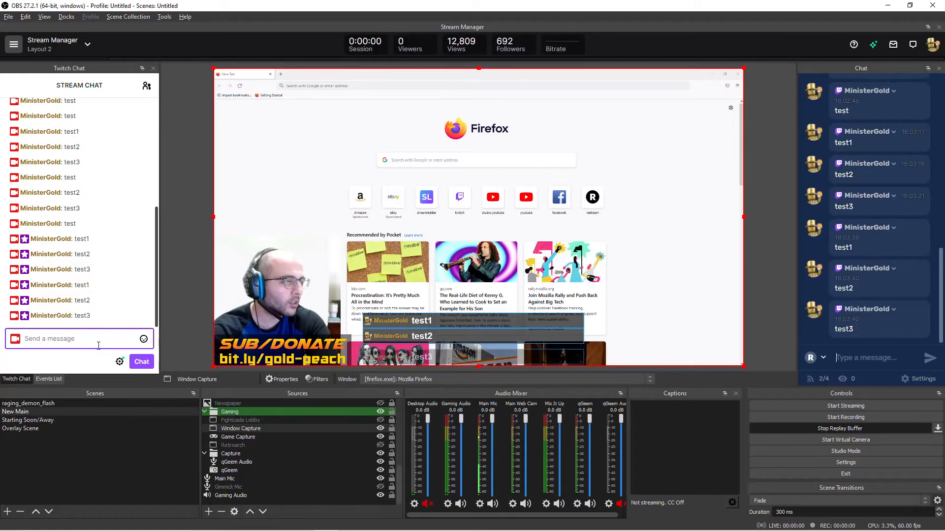
pyautogui.write('t34est')
pyautogui.press('Return')
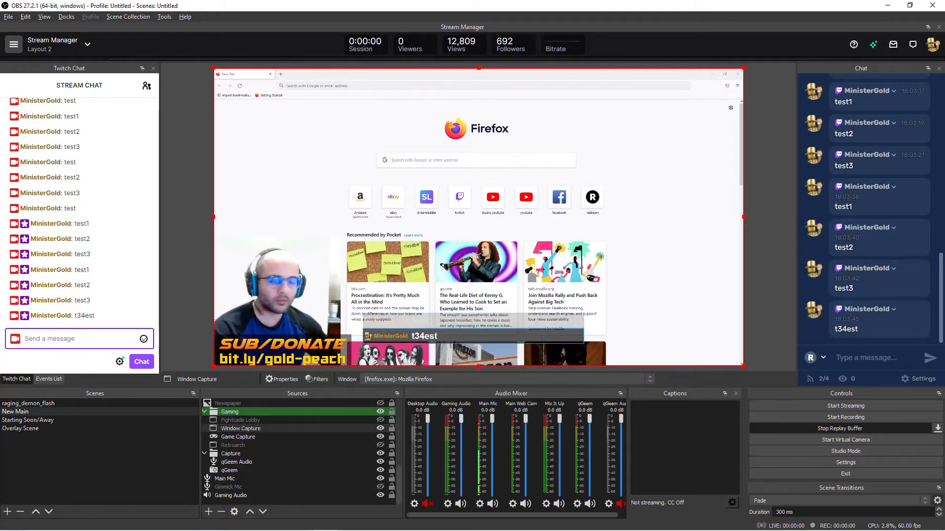
# - Switch to Mix It Up and reopen the Chat widget's settings to examine the item width
pyautogui.hotkey('alt', 'Tab')
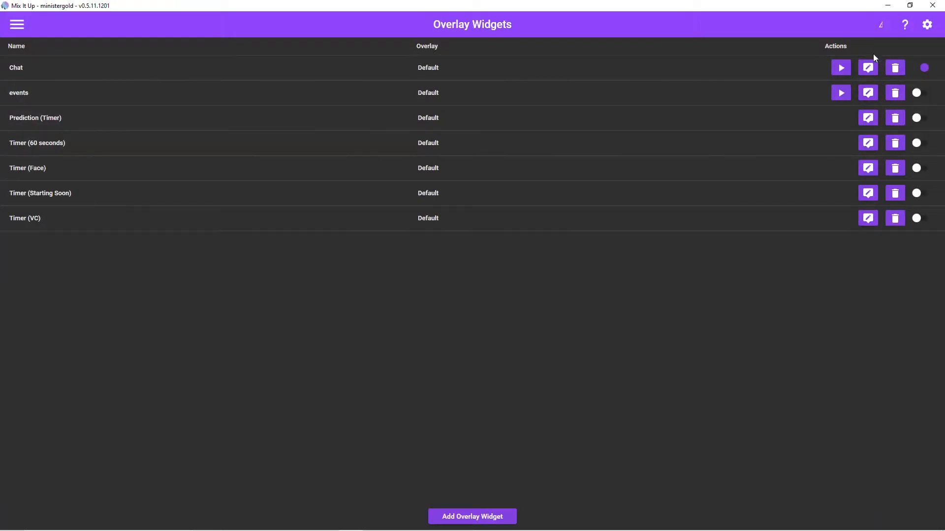
pyautogui.click(867, 68)
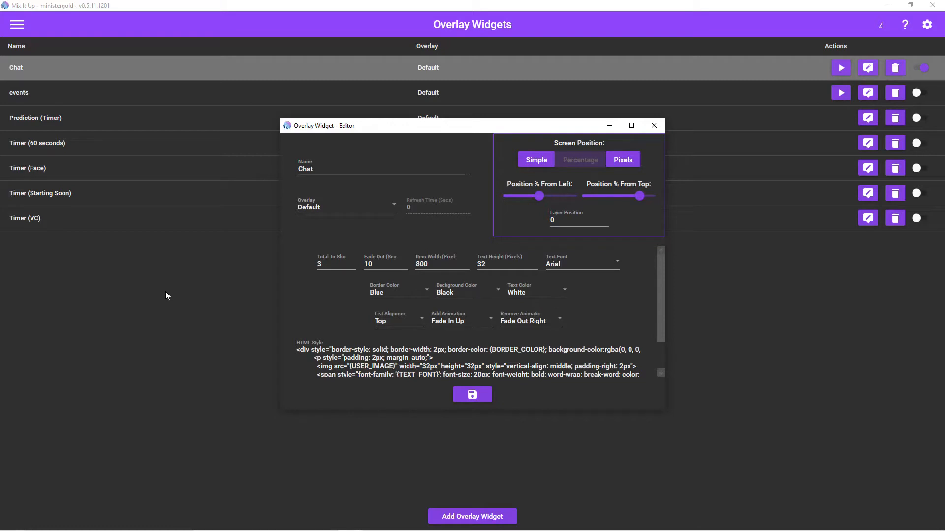
pyautogui.click(428, 268)
# - Switch to OBS and send "test" in the Twitch stream chat to check the message box width
pyautogui.hotkey('alt', 'Tab')
pyautogui.hotkey('alt', 'Tab')
pyautogui.hotkey('alt', 'Tab')
pyautogui.hotkey('alt', 'Tab')
pyautogui.hotkey('alt', 'shift', 'Tab')
pyautogui.click(50, 342)
pyautogui.write('test')
pyautogui.press('Return')
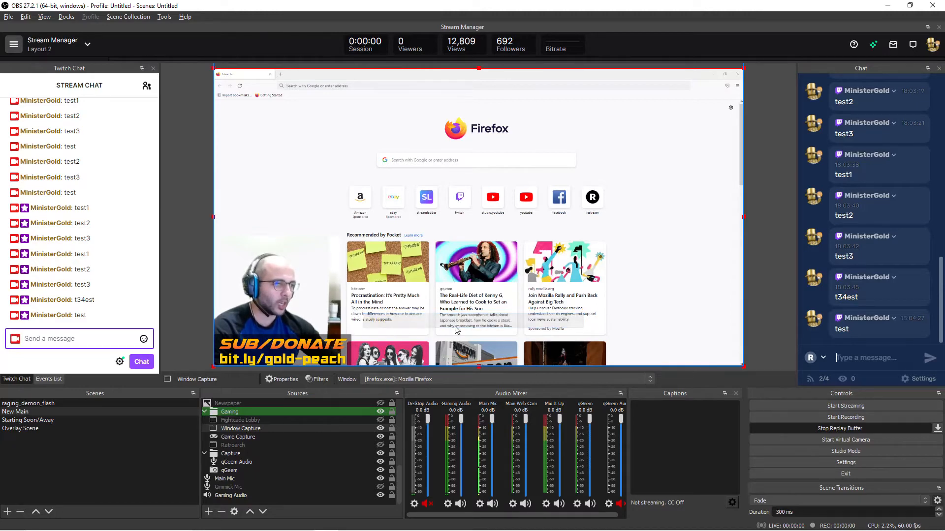
# - Set the Chat widget's text height to 8 pixels in the Overlay Widget editor and save it
pyautogui.hotkey('alt', 'Tab')
pyautogui.press('Tab')
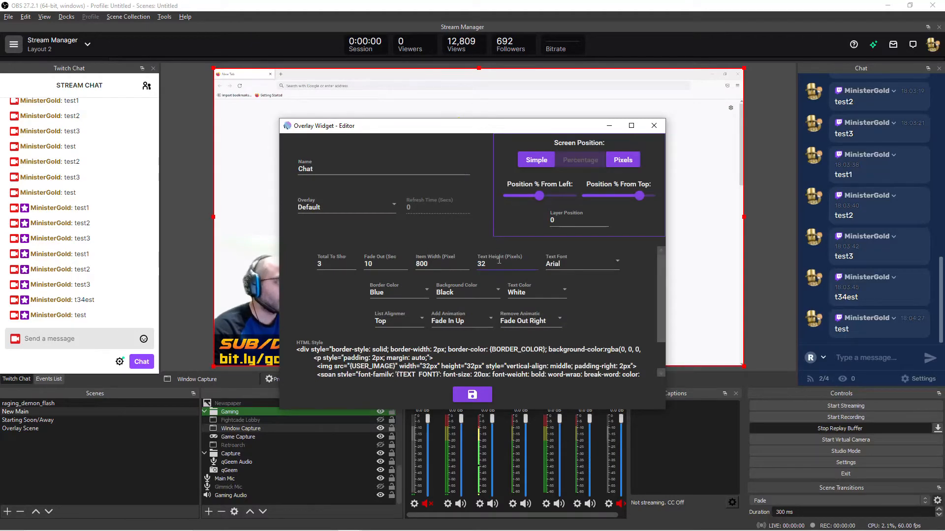
pyautogui.doubleClick(497, 262)
pyautogui.write('8')
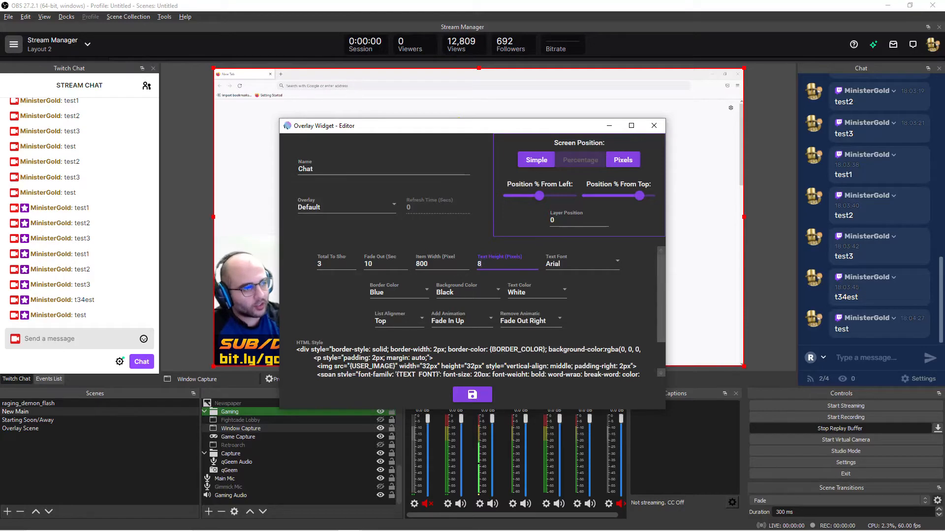
pyautogui.click(462, 398)
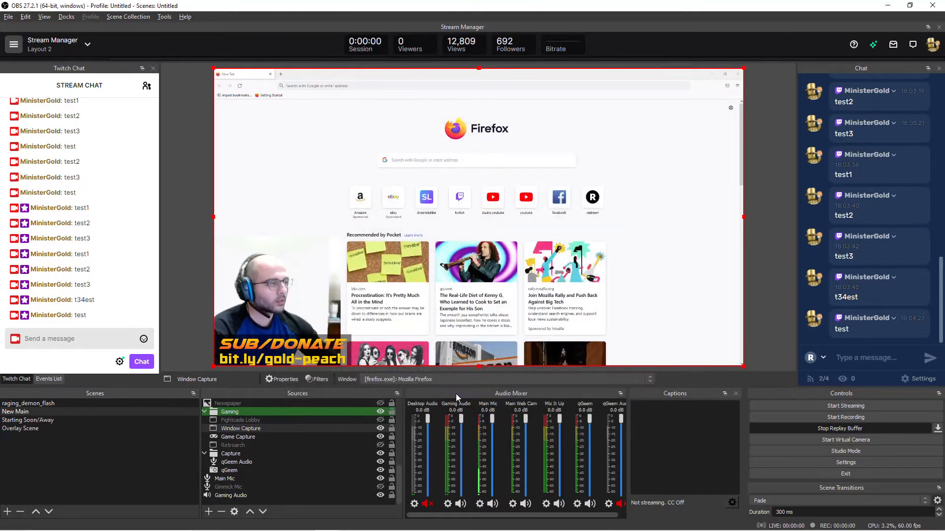
# - Send "test" in the Twitch stream chat to preview the smaller overlay text
pyautogui.click(93, 339)
pyautogui.write('test')
pyautogui.press('Return')
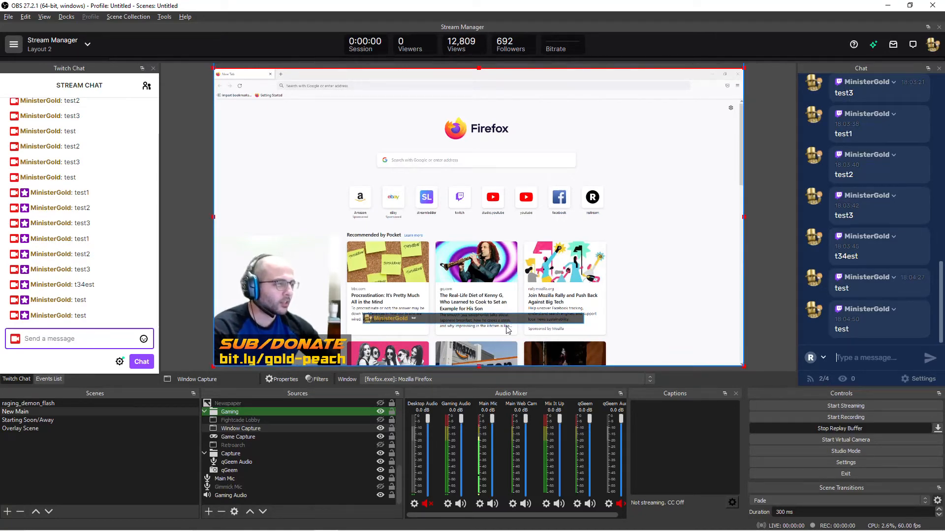
# - Reopen the Chat widget in Mix It Up, set its text height to 32 pixels and save it
pyautogui.hotkey('alt', 'Tab')
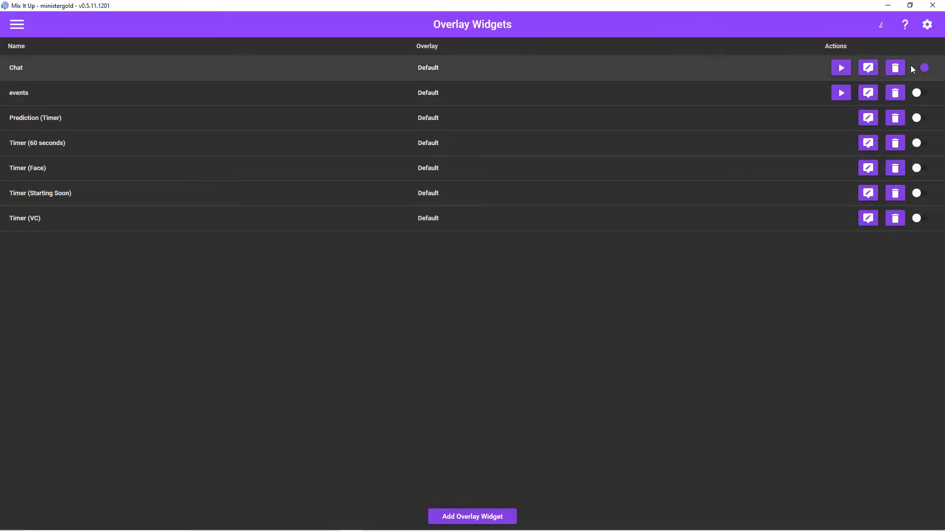
pyautogui.click(868, 68)
pyautogui.click(493, 266)
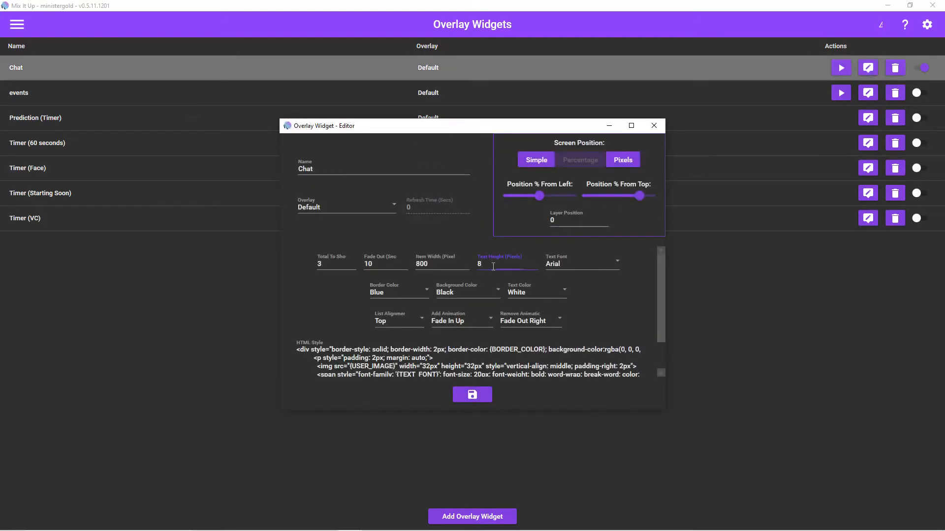
pyautogui.write('32')
pyautogui.click(472, 396)
# - Switch to OBS and send "test" in the Twitch stream chat to preview the larger overlay text
pyautogui.hotkey('alt', 'Tab')
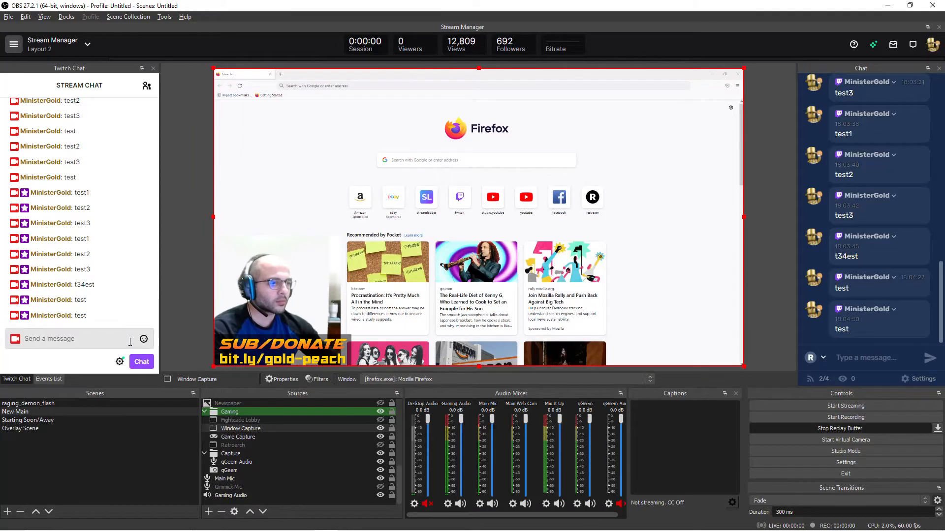
pyautogui.write('test')
pyautogui.press('Return')
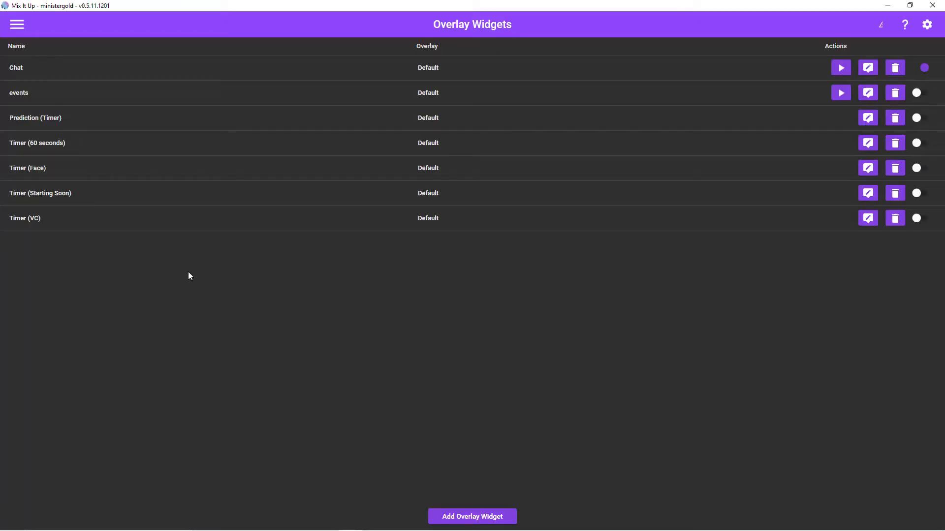
# - Reopen the Chat widget in the Overlay Widget editor and view the available text fonts
pyautogui.hotkey('alt', 'Tab')
pyautogui.hotkey('alt', 'shift', 'Tab')
pyautogui.click(868, 68)
pyautogui.doubleClick(559, 264)
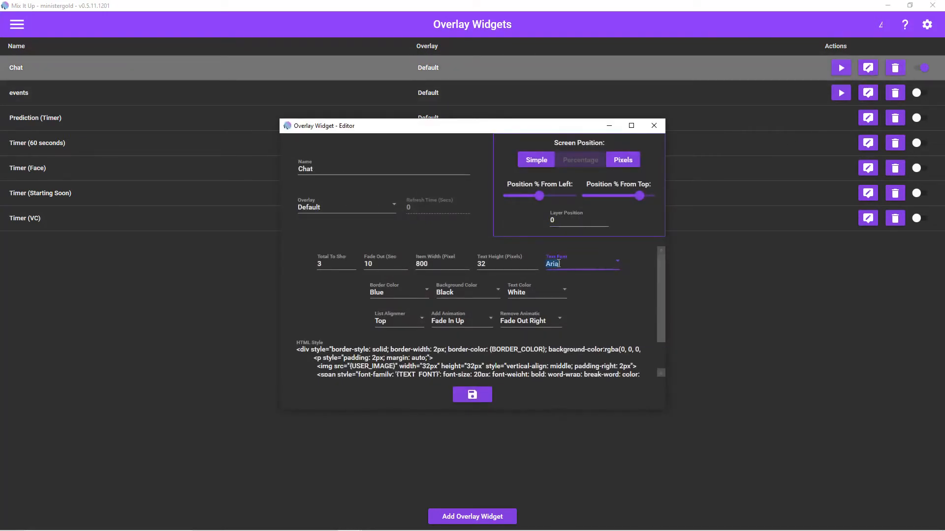
pyautogui.click(612, 264)
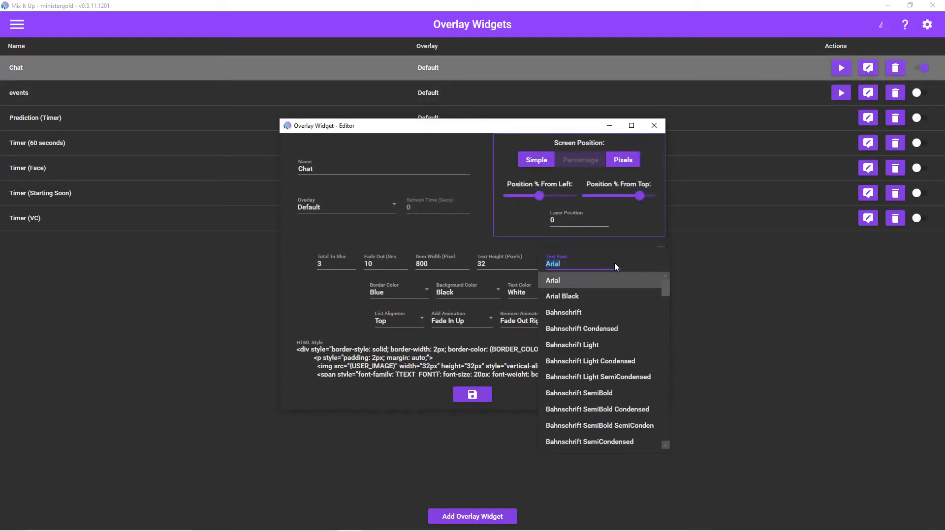
pyautogui.click(303, 290)
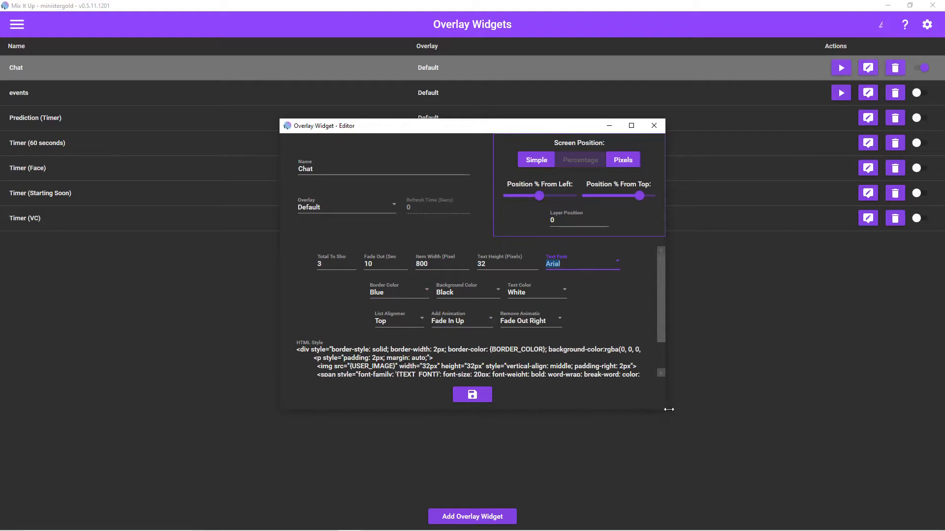
# - Enlarge the editor, delete the border-style, border-width and border-color declarations from the Chat widget's HTML Style, and save it
pyautogui.moveTo(667, 410); pyautogui.dragTo(826, 486)
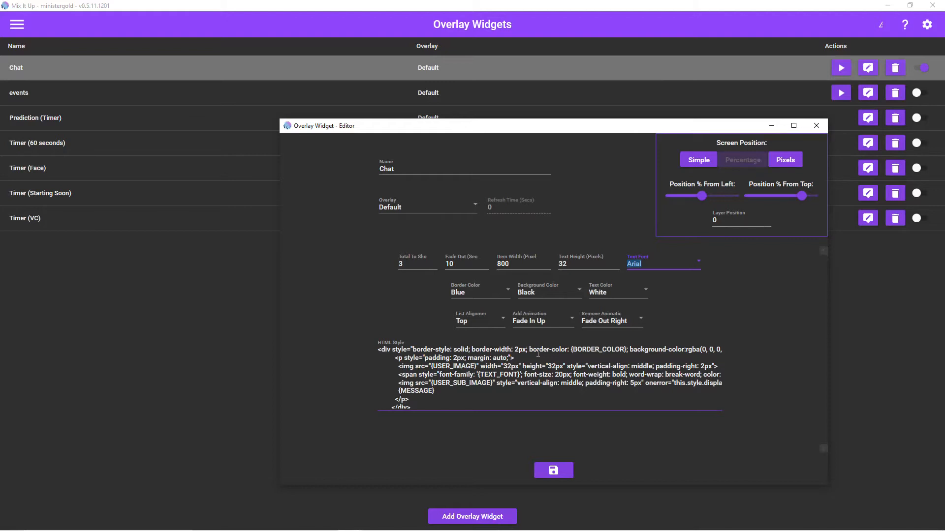
pyautogui.click(631, 349)
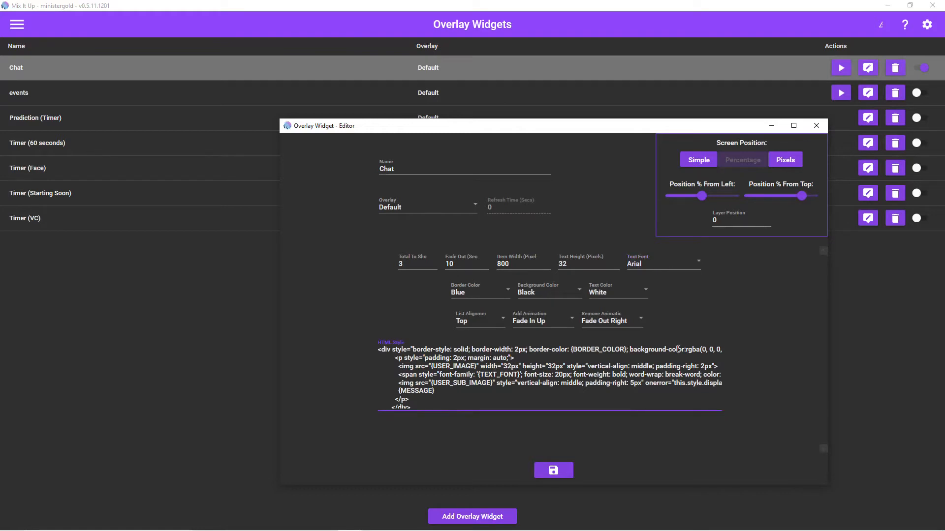
pyautogui.hotkey('shift', 'Left')
pyautogui.hotkey('shift', 'Left')
pyautogui.hotkey('shift', 'Left')
pyautogui.hotkey('shift', 'Left')
pyautogui.hotkey('shift', 'Left')
pyautogui.hotkey('shift', 'Left')
pyautogui.hotkey('shift', 'Left')
pyautogui.hotkey('shift', 'Left')
pyautogui.hotkey('shift', 'Left')
pyautogui.hotkey('shift', 'Left')
pyautogui.hotkey('shift', 'Left')
pyautogui.hotkey('shift', 'Left')
pyautogui.hotkey('shift', 'Left')
pyautogui.hotkey('shift', 'Left')
pyautogui.hotkey('shift', 'Left')
pyautogui.hotkey('shift', 'Left')
pyautogui.hotkey('shift', 'Left')
pyautogui.hotkey('shift', 'Left')
pyautogui.hotkey('shift', 'Left')
pyautogui.hotkey('shift', 'Left')
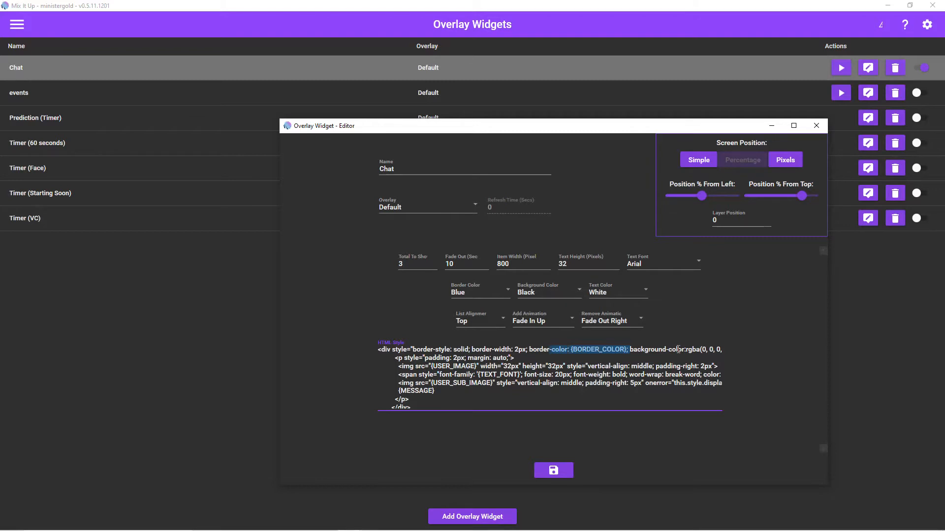
pyautogui.hotkey('shift', 'Left')
pyautogui.hotkey('shift', 'Left')
pyautogui.hotkey('shift', 'Left')
pyautogui.hotkey('shift', 'Left')
pyautogui.hotkey('shift', 'Left')
pyautogui.hotkey('shift', 'Left')
pyautogui.hotkey('shift', 'Left')
pyautogui.hotkey('shift', 'Left')
pyautogui.hotkey('shift', 'Left')
pyautogui.hotkey('shift', 'Left')
pyautogui.hotkey('shift', 'Left')
pyautogui.hotkey('shift', 'Left')
pyautogui.hotkey('shift', 'Left')
pyautogui.hotkey('shift', 'Left')
pyautogui.hotkey('shift', 'Left')
pyautogui.hotkey('shift', 'Left')
pyautogui.hotkey('shift', 'Left')
pyautogui.hotkey('shift', 'Left')
pyautogui.hotkey('shift', 'Left')
pyautogui.hotkey('shift', 'Left')
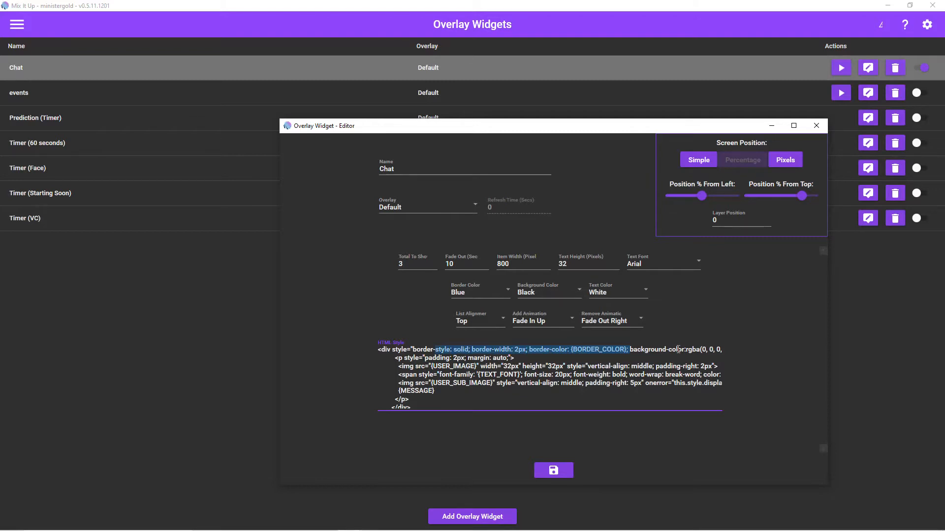
pyautogui.hotkey('shift', 'Left')
pyautogui.hotkey('shift', 'Left')
pyautogui.hotkey('shift', 'Left')
pyautogui.hotkey('shift', 'Left')
pyautogui.hotkey('shift', 'Left')
pyautogui.hotkey('shift', 'Left')
pyautogui.hotkey('shift', 'Left')
pyautogui.hotkey('ctrl', 'c')
pyautogui.press('Delete')
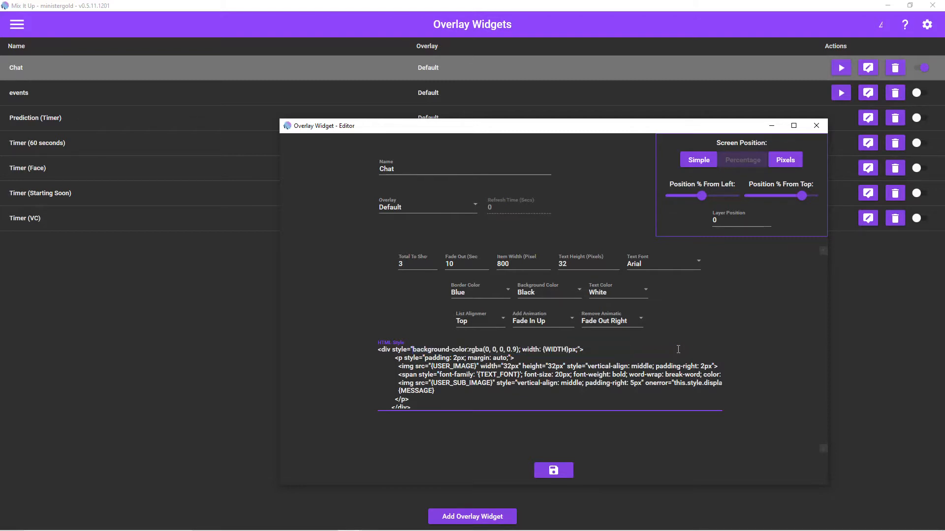
pyautogui.click(551, 469)
# - Switch to OBS and send "test", "test2" and "test3" in the Twitch stream chat to preview the borderless overlay
pyautogui.hotkey('alt', 'Tab')
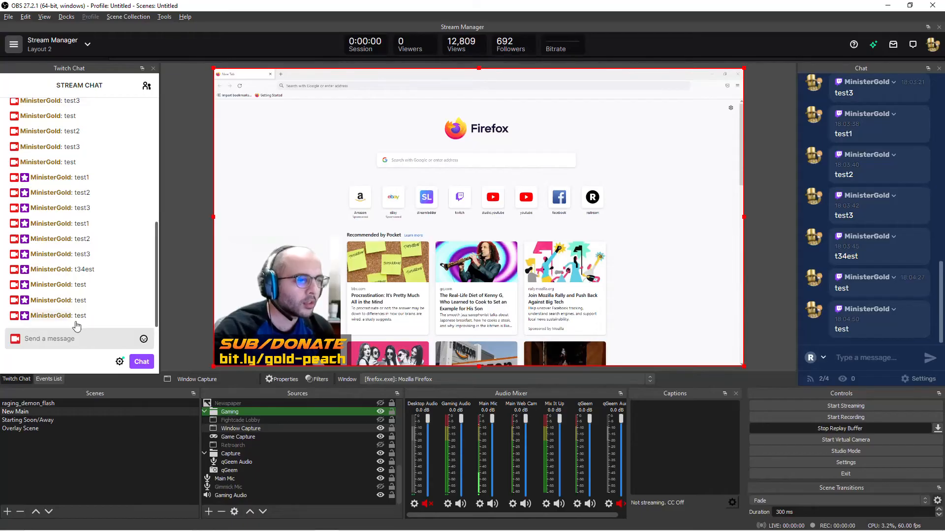
pyautogui.click(76, 338)
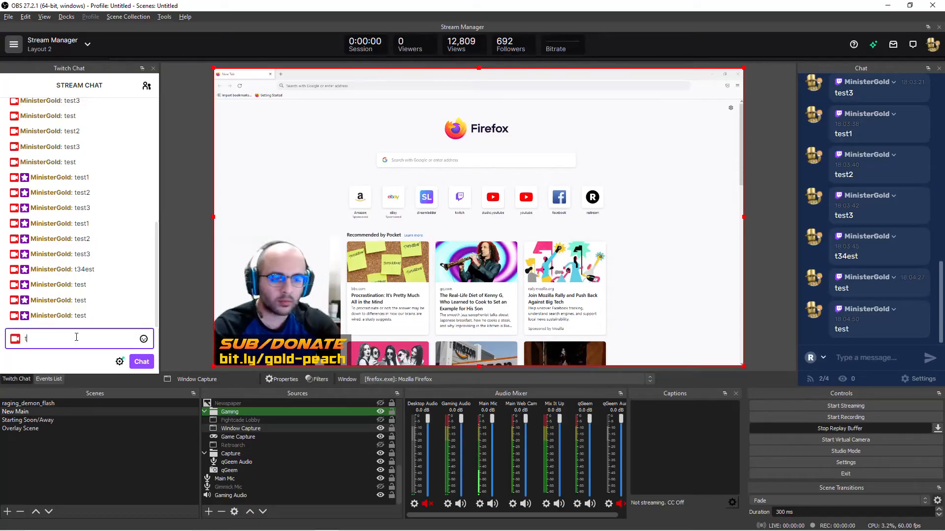
pyautogui.write('test2')
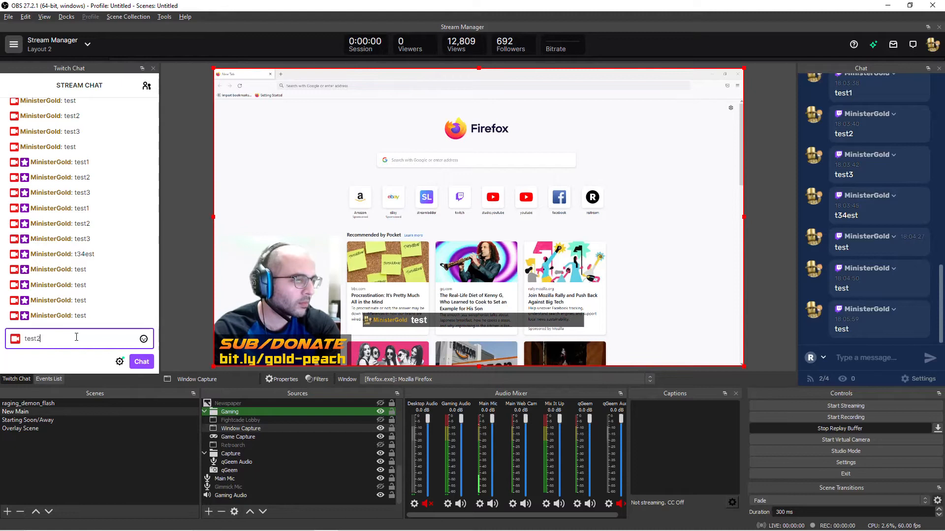
pyautogui.press('Return')
pyautogui.write('test3')
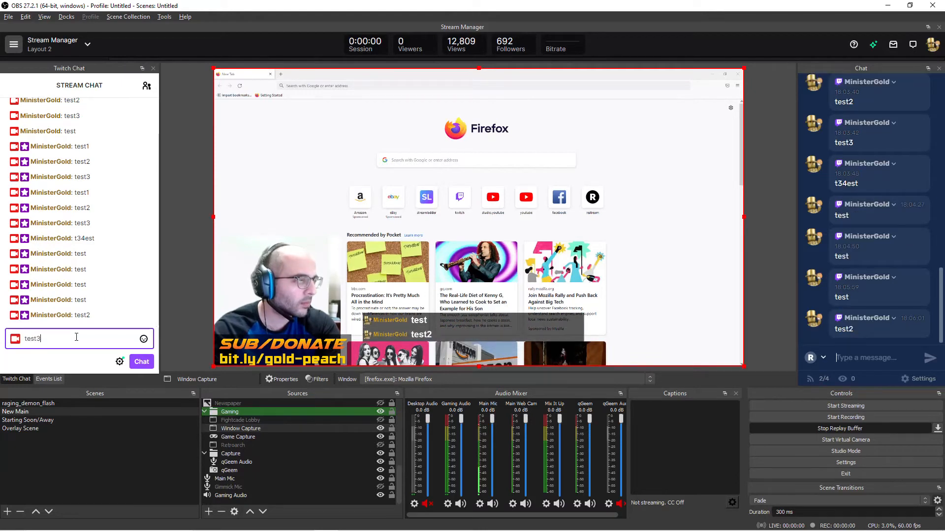
pyautogui.press('Return')
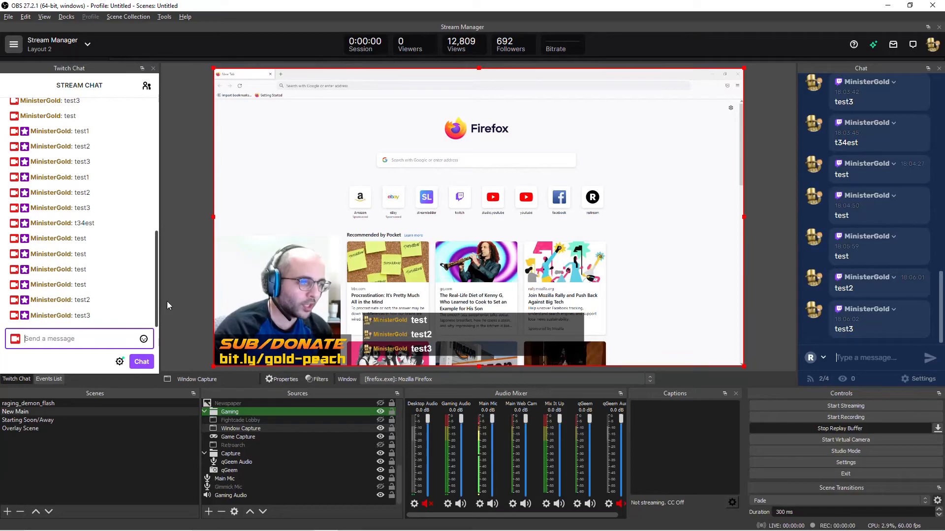
# - Reopen the Chat widget in Mix It Up and paste the removed border declarations back into the div tag of its HTML Style
pyautogui.hotkey('alt', 'Tab')
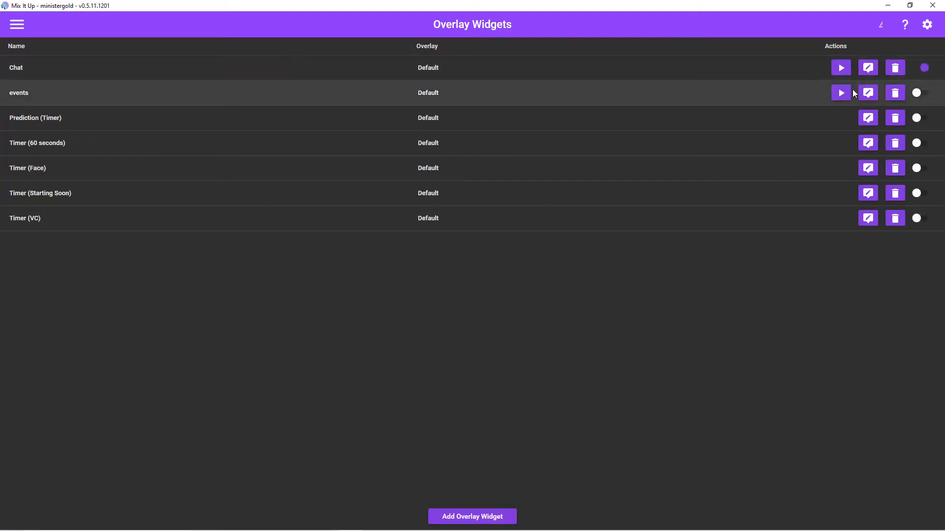
pyautogui.click(868, 69)
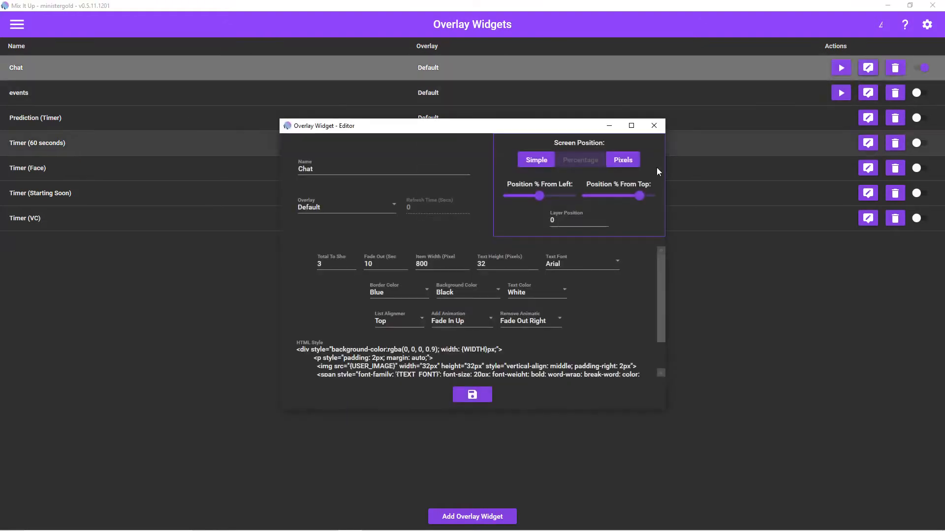
pyautogui.click(361, 348)
pyautogui.hotkey('ctrl', 'v')
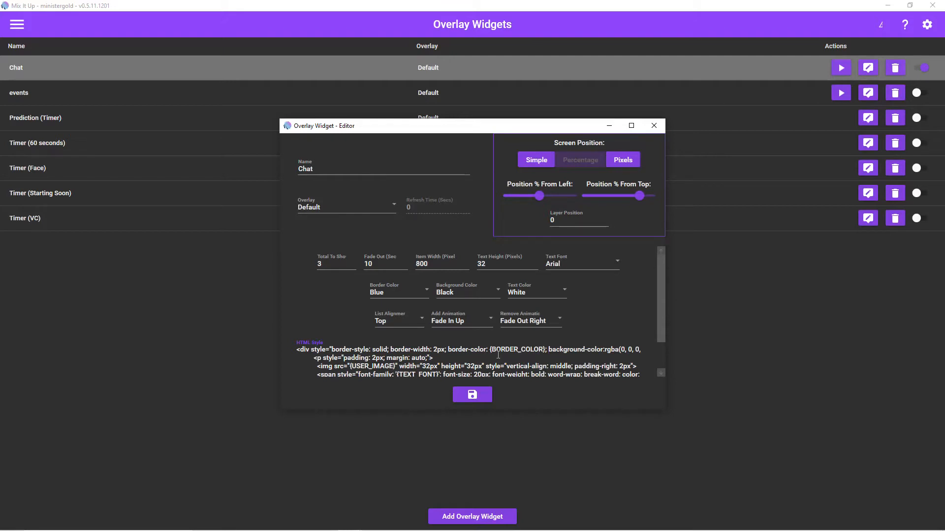
# - Switch to Firefox and search Google for "hex color picker"
pyautogui.hotkey('alt', 'Tab')
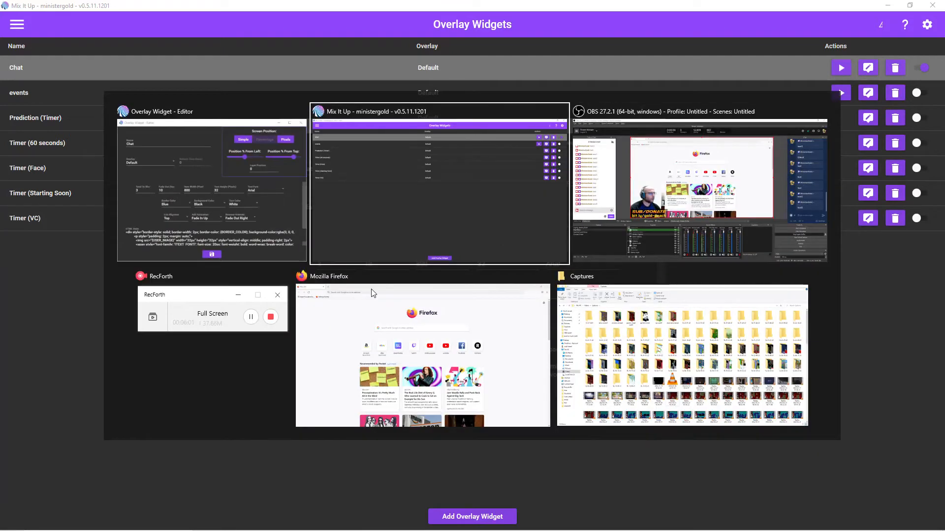
pyautogui.hotkey('alt', 'Tab')
pyautogui.hotkey('alt', 'Tab')
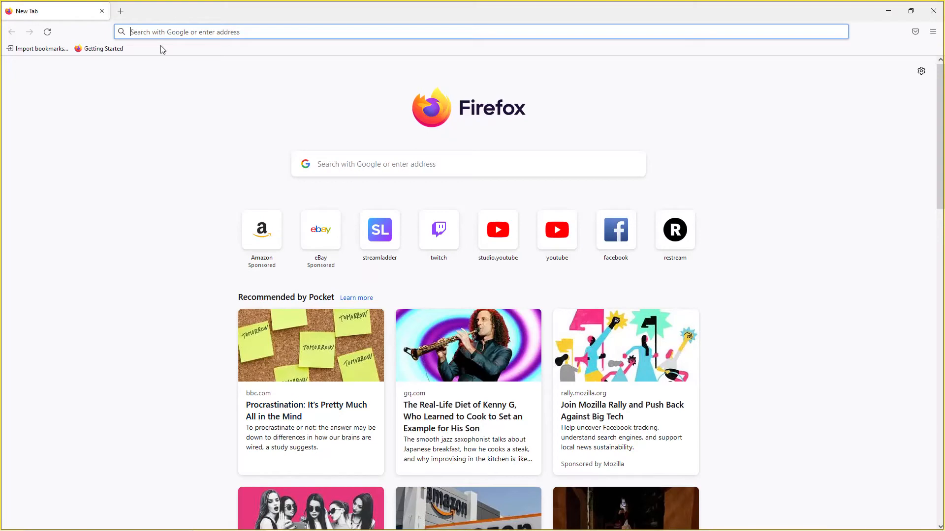
pyautogui.write('hex color')
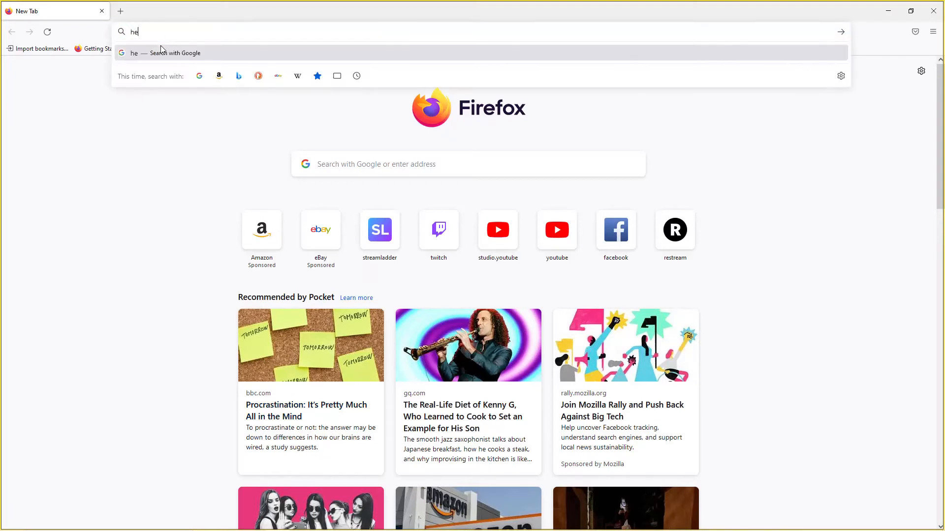
pyautogui.press('Down')
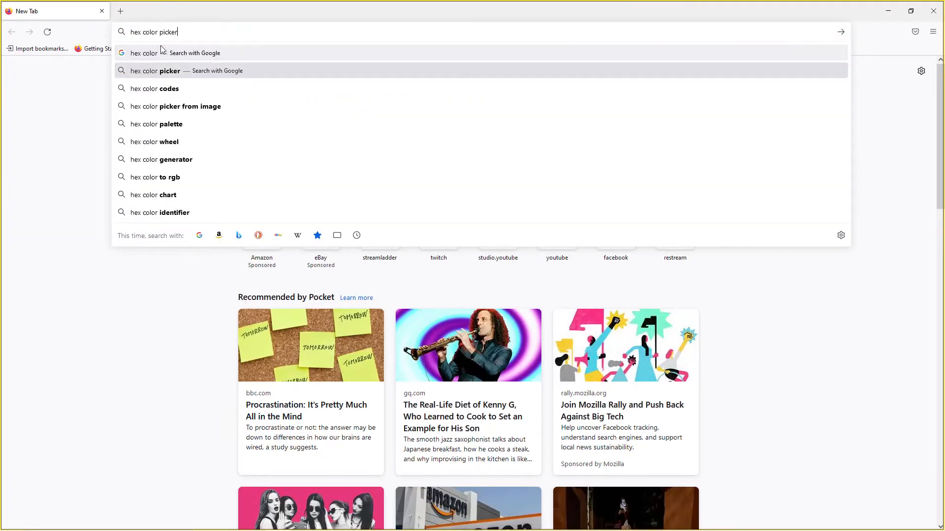
pyautogui.press('Return')
# - Pick the muted blue #3f4a8a in Google's color picker and select its hex code
pyautogui.moveTo(293, 222); pyautogui.dragTo(270, 213)
pyautogui.moveTo(215, 285); pyautogui.dragTo(290, 285)
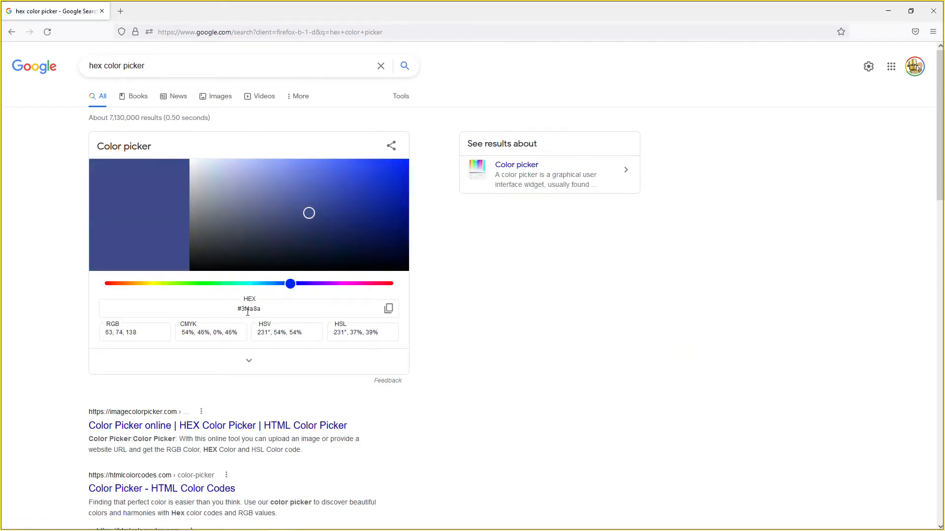
pyautogui.moveTo(262, 309); pyautogui.dragTo(240, 311)
# - Return to the Chat widget editor, highlight the BORDER_COLOR placeholder in the HTML Style and view the Border Color options
pyautogui.hotkey('alt', 'Tab')
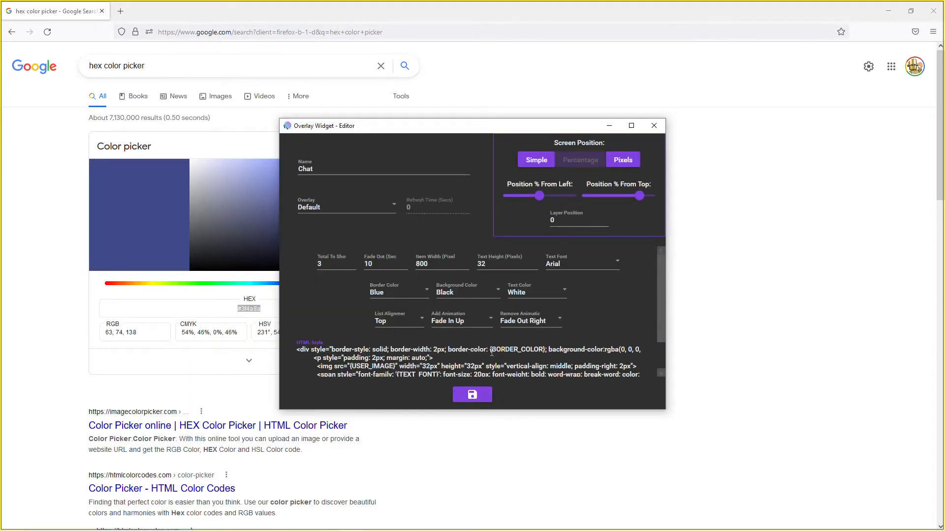
pyautogui.moveTo(499, 352); pyautogui.dragTo(543, 348)
pyautogui.click(402, 293)
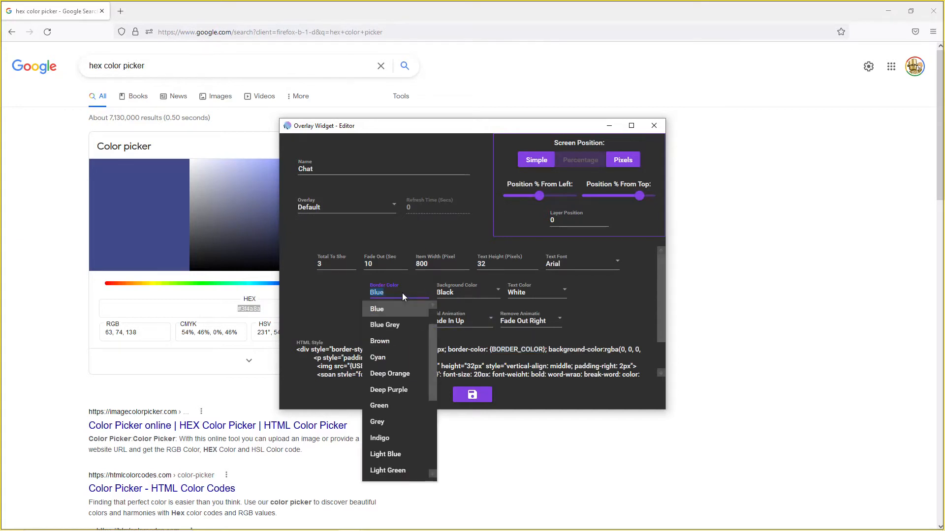
pyautogui.click(238, 309)
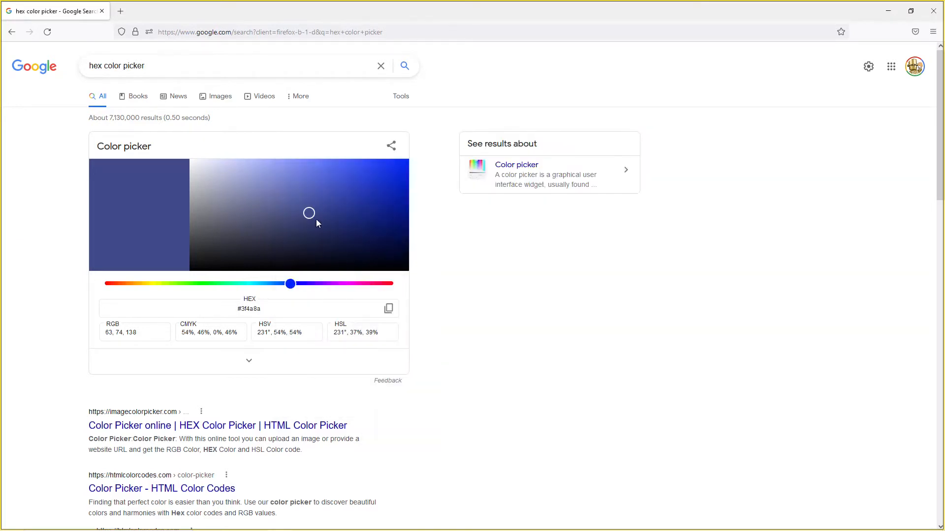
# - Pick the bright purple #bb16f7 in Google's color picker and select its hex code
pyautogui.click(333, 284)
pyautogui.moveTo(309, 212); pyautogui.dragTo(389, 166)
pyautogui.doubleClick(254, 309)
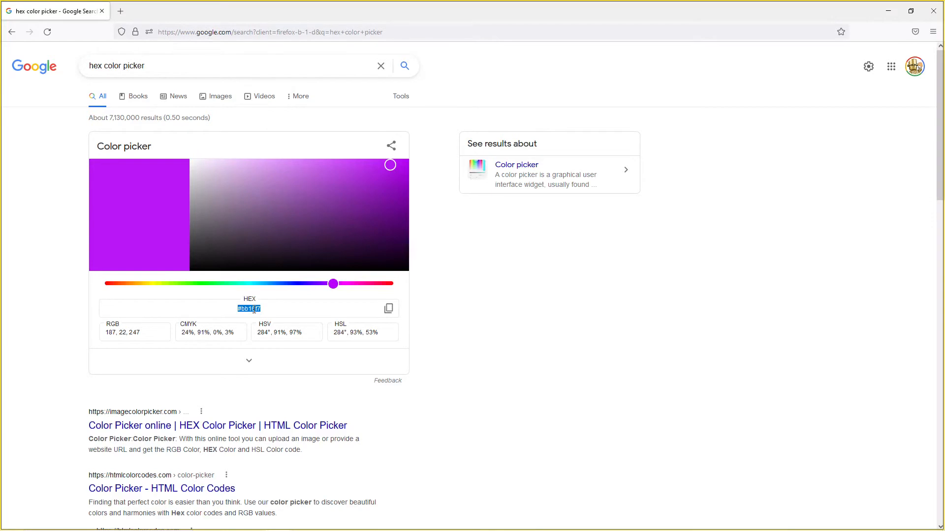
# - Try to replace BORDER_COLOR in the Chat widget's HTML Style, then undo the misplaced edit
pyautogui.hotkey('alt', 'Tab')
pyautogui.doubleClick(492, 351)
pyautogui.hotkey('ctrl', 'c')
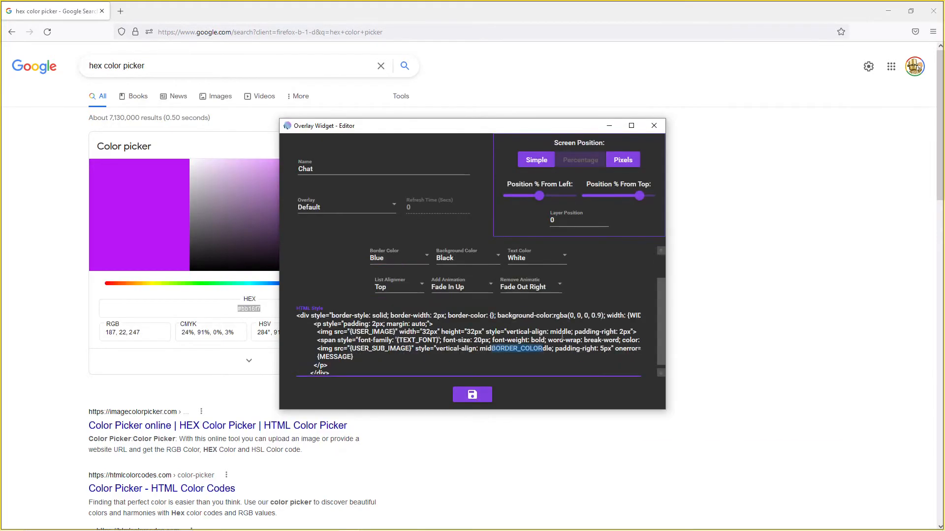
pyautogui.press('Delete')
pyautogui.hotkey('ctrl', 'z')
pyautogui.hotkey('ctrl', 'z')
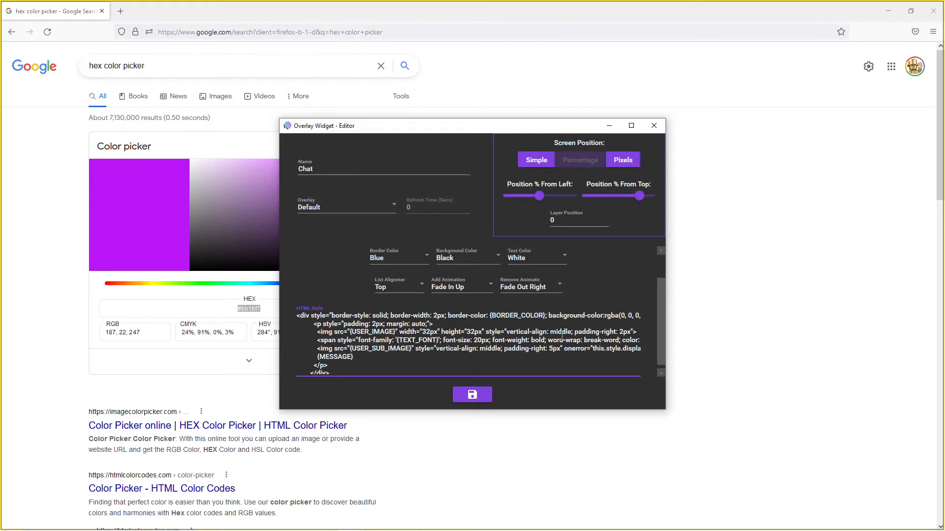
# - Replace the braced {BORDER_COLOR} placeholder in the HTML Style's border-color declaration with the copied text BORDER_COLOR
pyautogui.hotkey('shift', 'Left')
pyautogui.hotkey('shift', 'Left')
pyautogui.hotkey('shift', 'Left')
pyautogui.hotkey('shift', 'Left')
pyautogui.hotkey('shift', 'Left')
pyautogui.press('Right')
pyautogui.hotkey('shift', 'Left')
pyautogui.hotkey('shift', 'Left')
pyautogui.hotkey('shift', 'Left')
pyautogui.hotkey('shift', 'Left')
pyautogui.hotkey('shift', 'Left')
pyautogui.hotkey('shift', 'Left')
pyautogui.hotkey('shift', 'Left')
pyautogui.hotkey('shift', 'Left')
pyautogui.hotkey('shift', 'Left')
pyautogui.hotkey('shift', 'Left')
pyautogui.hotkey('shift', 'Left')
pyautogui.hotkey('shift', 'Left')
pyautogui.hotkey('ctrl', 'v')
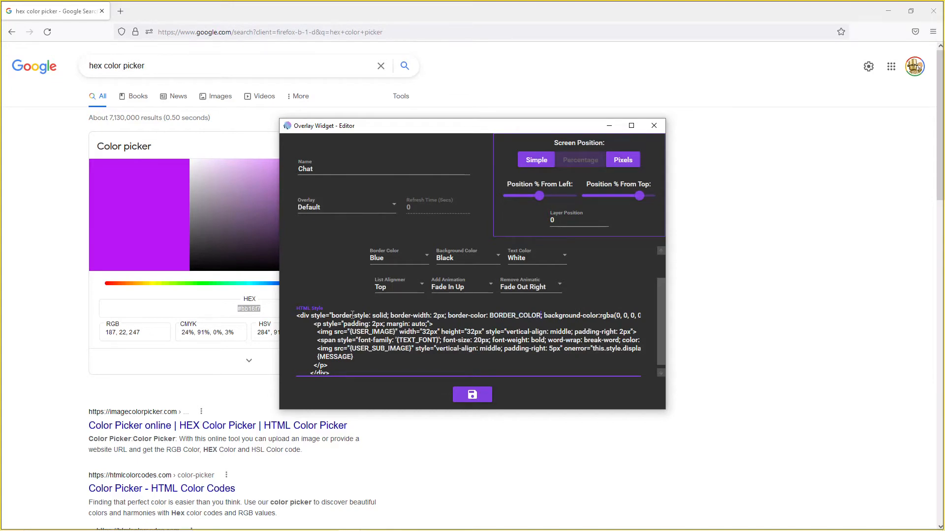
# - Copy the picker's hex code, replace BORDER_COLOR in the HTML Style with #bb16f7 and save the Chat widget
pyautogui.click(253, 306)
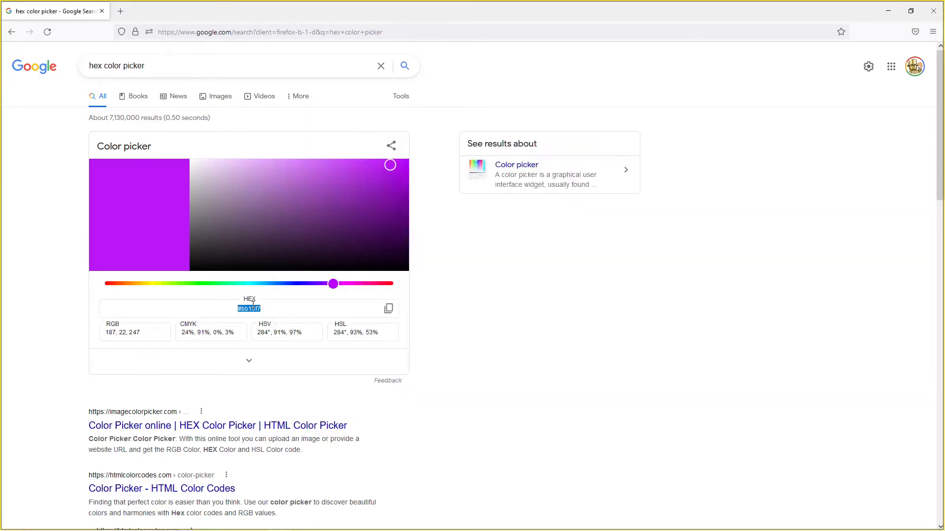
pyautogui.hotkey('alt', 'Tab')
pyautogui.hotkey('ctrl', 'shift', 'Left')
pyautogui.hotkey('ctrl', 'shift', 'Left')
pyautogui.write('#bb16f7')
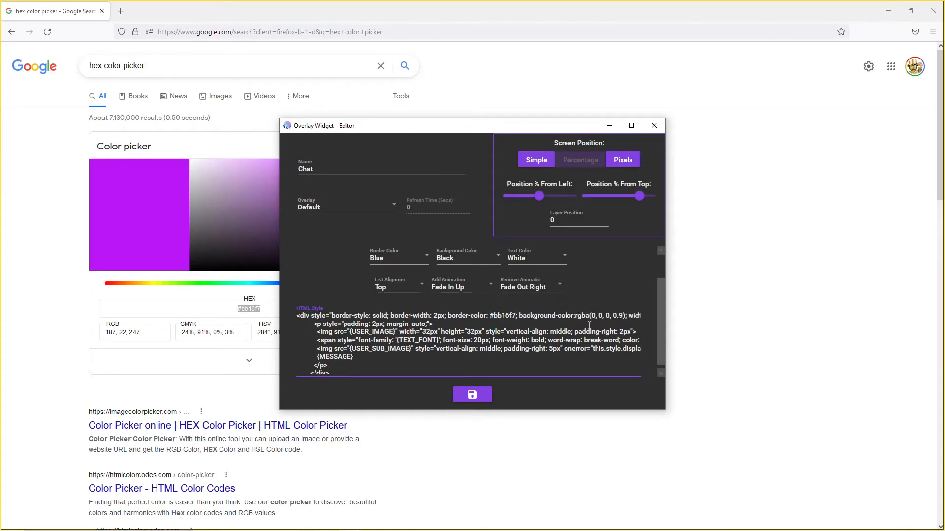
pyautogui.click(472, 395)
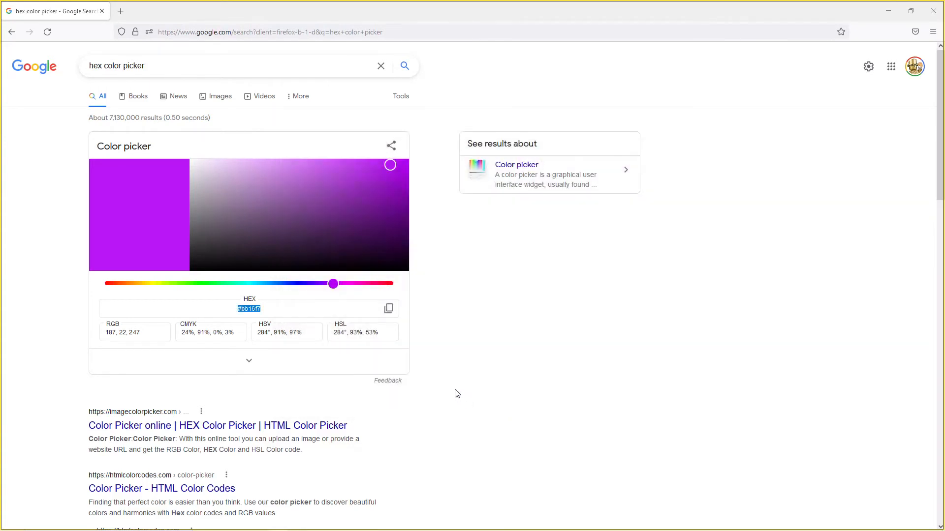
# - Switch to OBS and send "test" and "rip" in the Twitch stream chat to preview the purple overlay border
pyautogui.hotkey('alt', 'Tab')
pyautogui.hotkey('alt', 'Tab')
pyautogui.hotkey('alt', 'Tab')
pyautogui.hotkey('alt', 'shift', 'Tab')
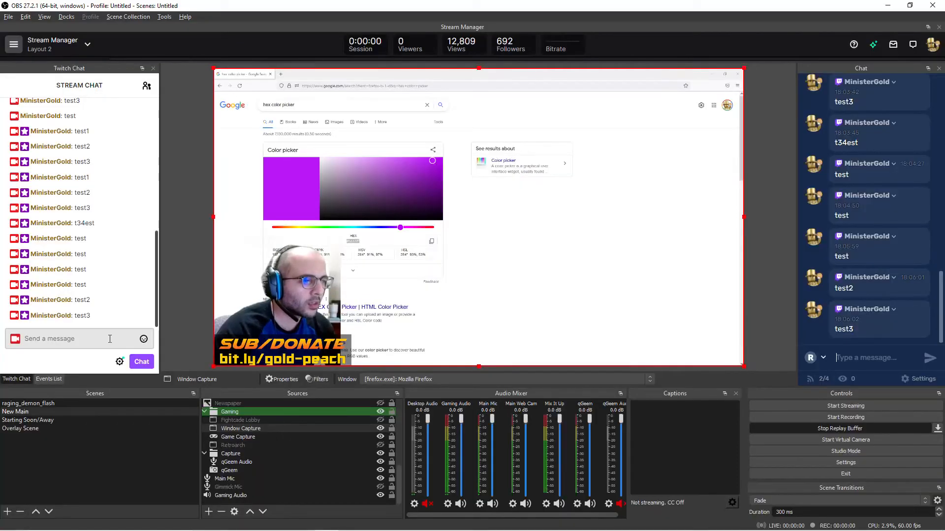
pyautogui.click(110, 340)
pyautogui.write('test')
pyautogui.press('Return')
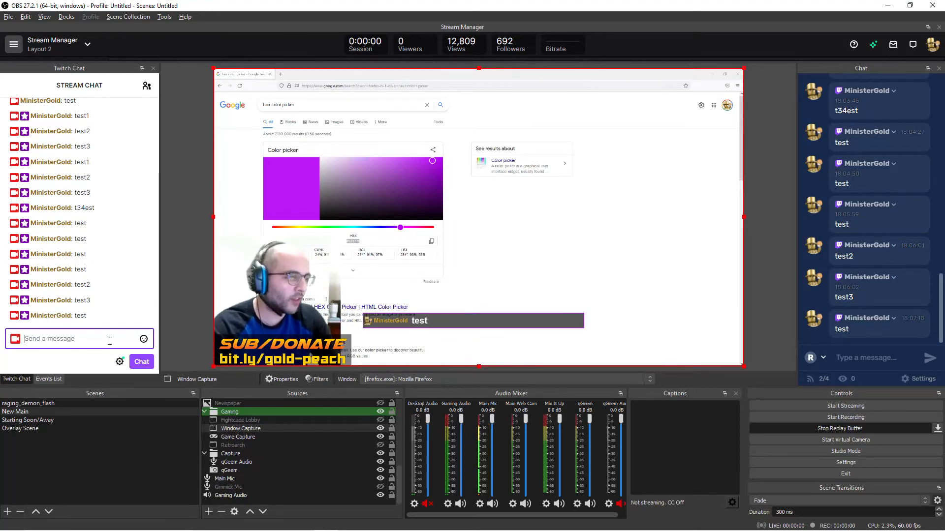
pyautogui.write('rip')
pyautogui.press('Return')
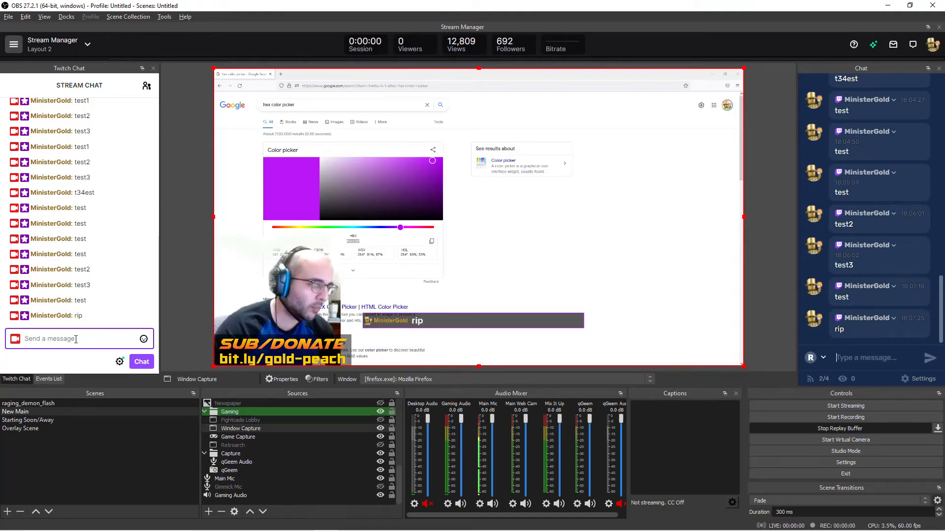
# - Switch to Mix It Up, open the Chat widget for editing and enlarge the editor to show more of the HTML Style
pyautogui.hotkey('alt', 'Tab')
pyautogui.hotkey('alt', 'Tab')
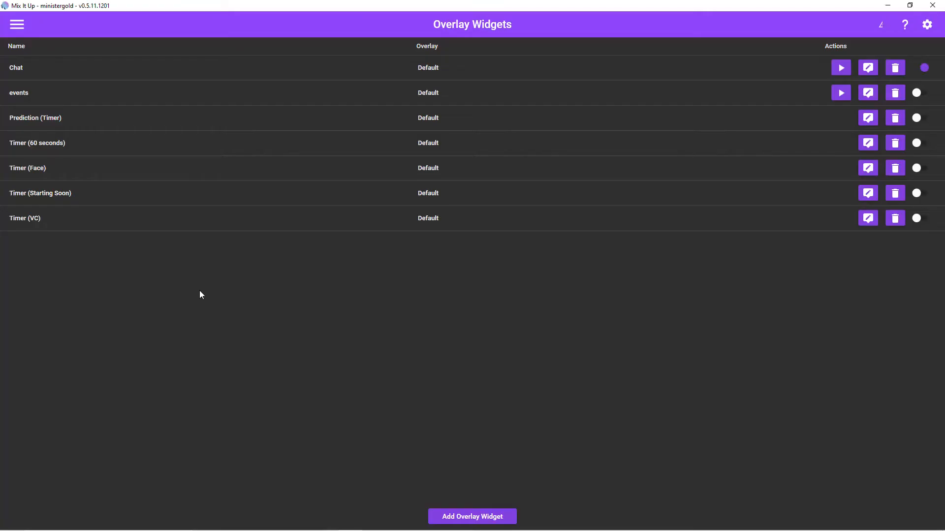
pyautogui.click(867, 68)
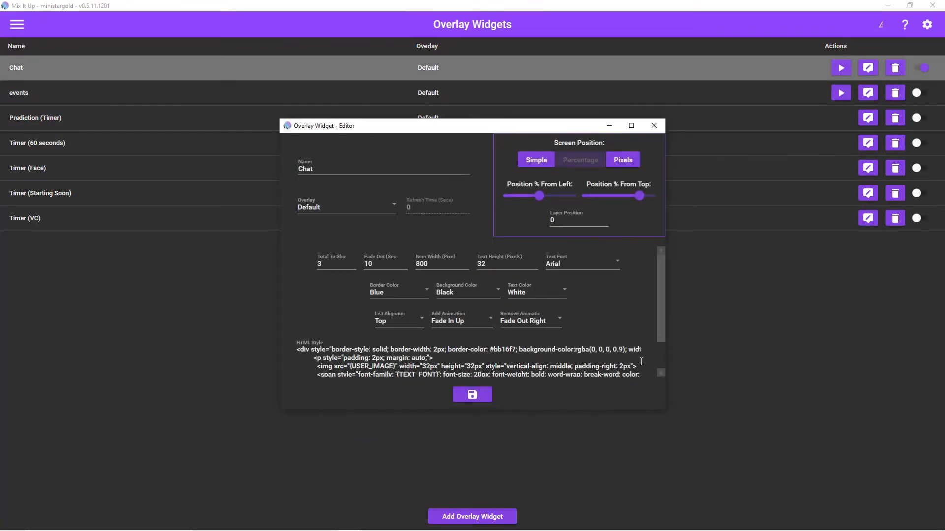
pyautogui.moveTo(667, 413); pyautogui.dragTo(834, 490)
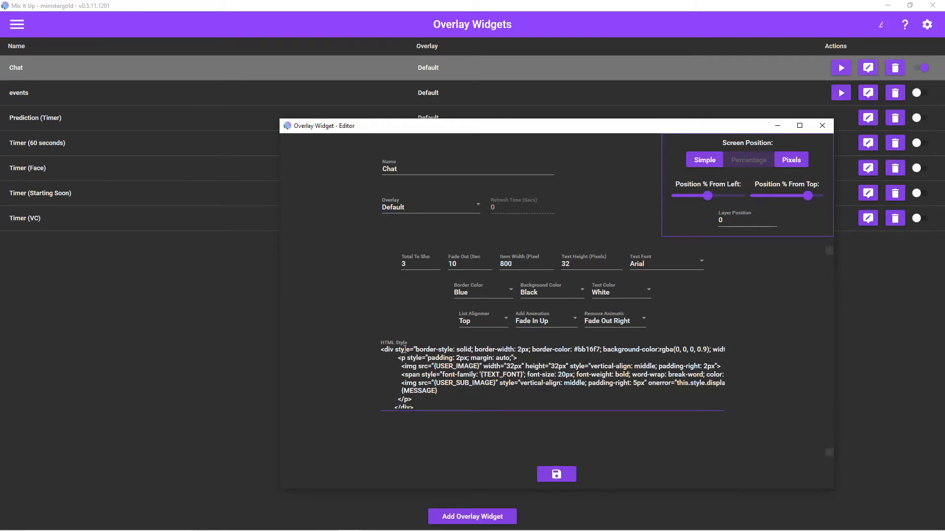
# - Switch to OBS and send "css properties", "css values" and "inline style css" in the Twitch stream chat
pyautogui.hotkey('alt', 'Tab')
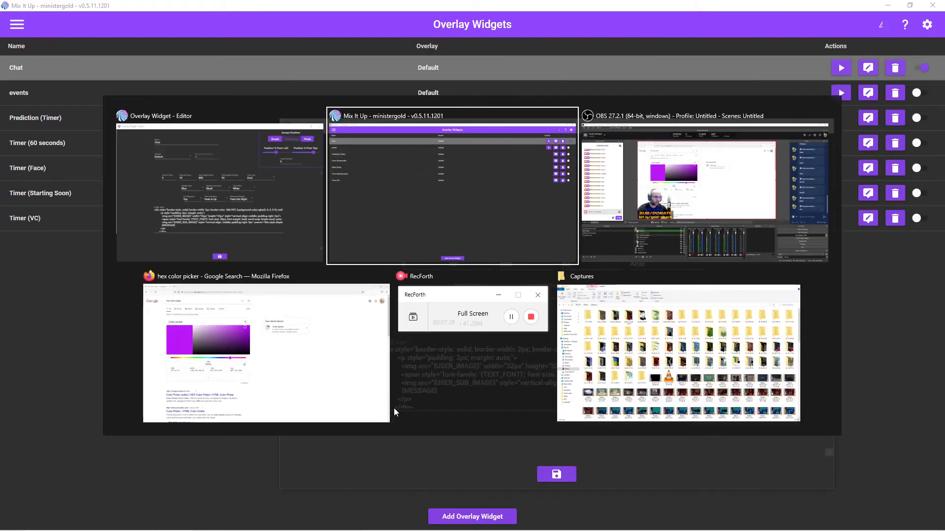
pyautogui.press('Tab')
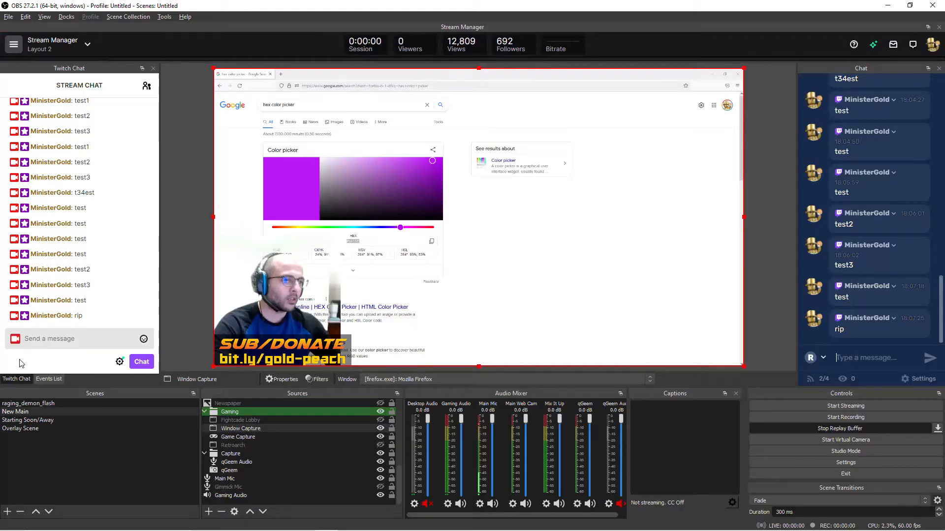
pyautogui.click(34, 336)
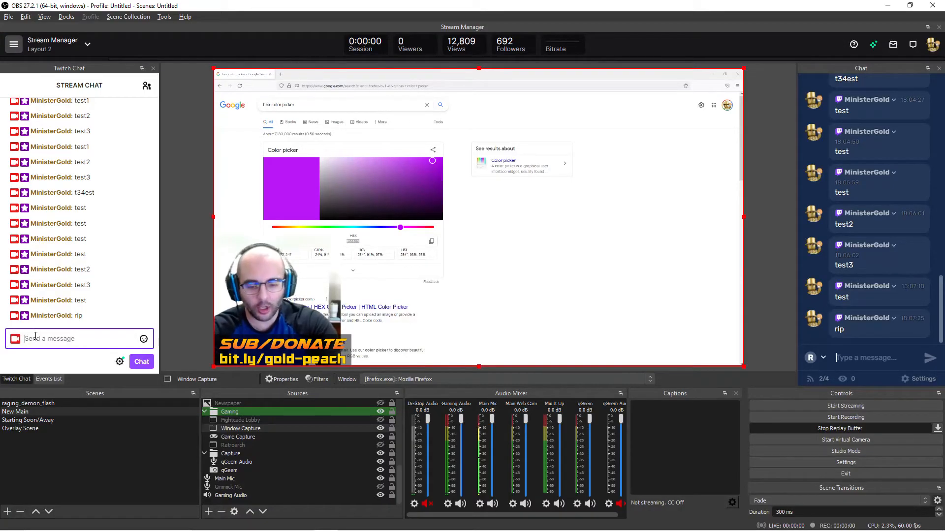
pyautogui.write('css')
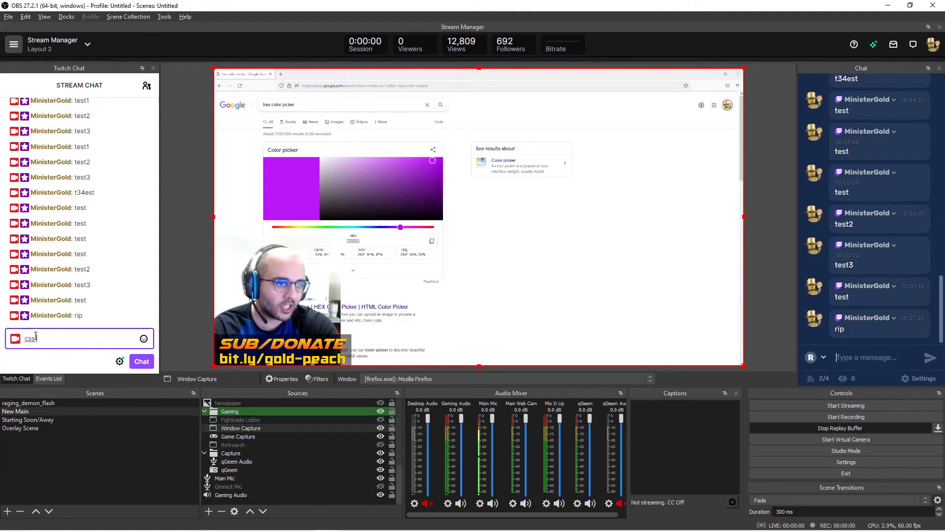
pyautogui.write(' properties')
pyautogui.press('Return')
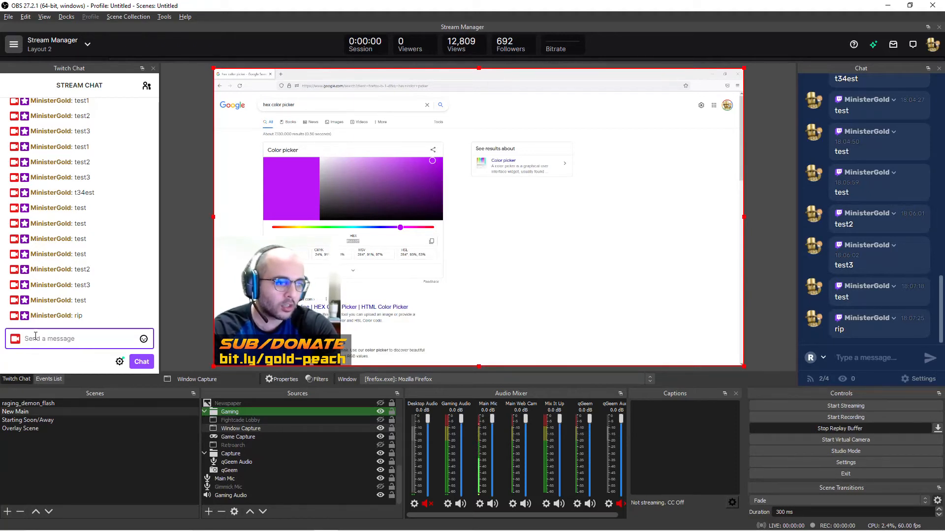
pyautogui.write('css values')
pyautogui.press('Return')
pyautogui.write('in')
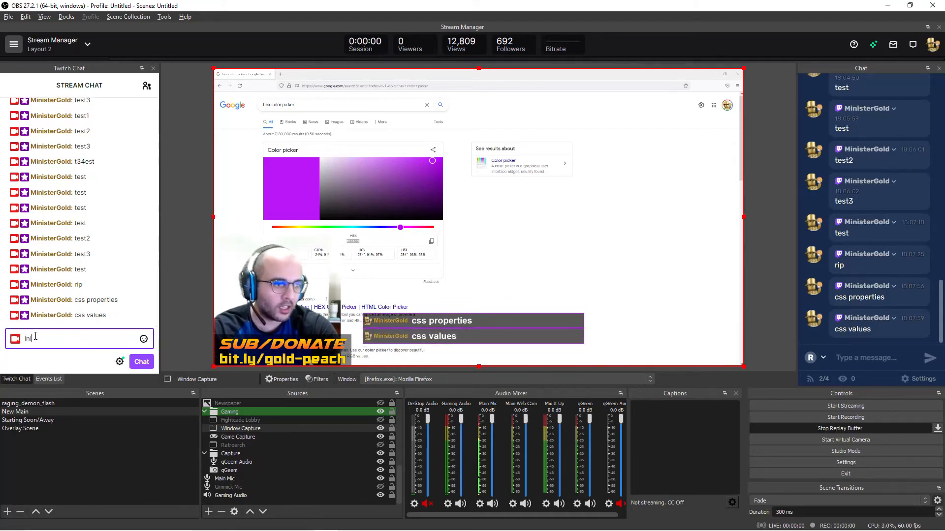
pyautogui.write('line style css')
pyautogui.press('Return')
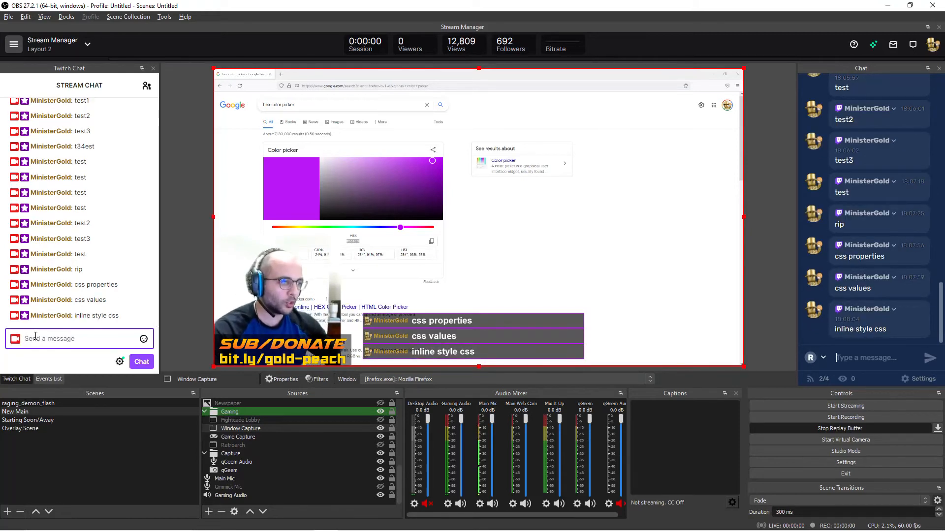
# - Return to the Chat widget editor, reposition its window and highlight the {USER_IMAGE} img line in the HTML Style
pyautogui.hotkey('alt', 'Tab')
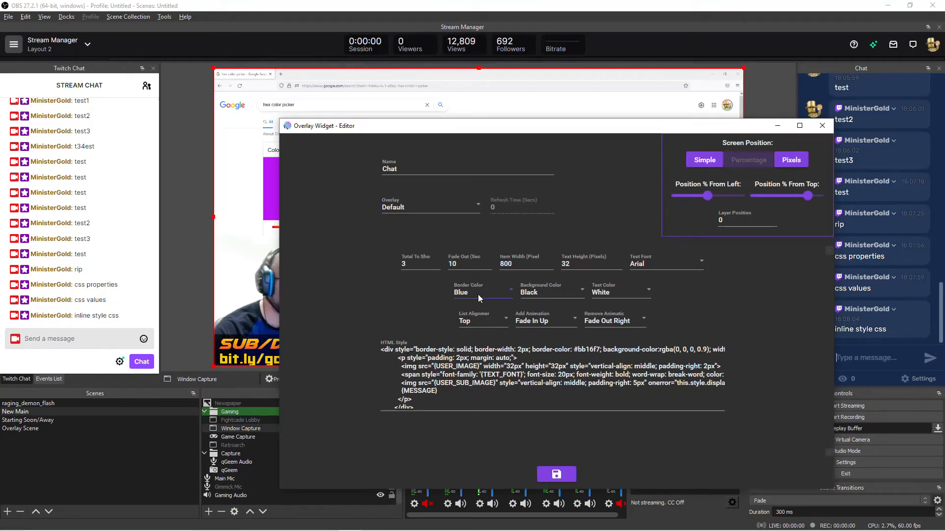
pyautogui.moveTo(455, 131); pyautogui.dragTo(355, 84)
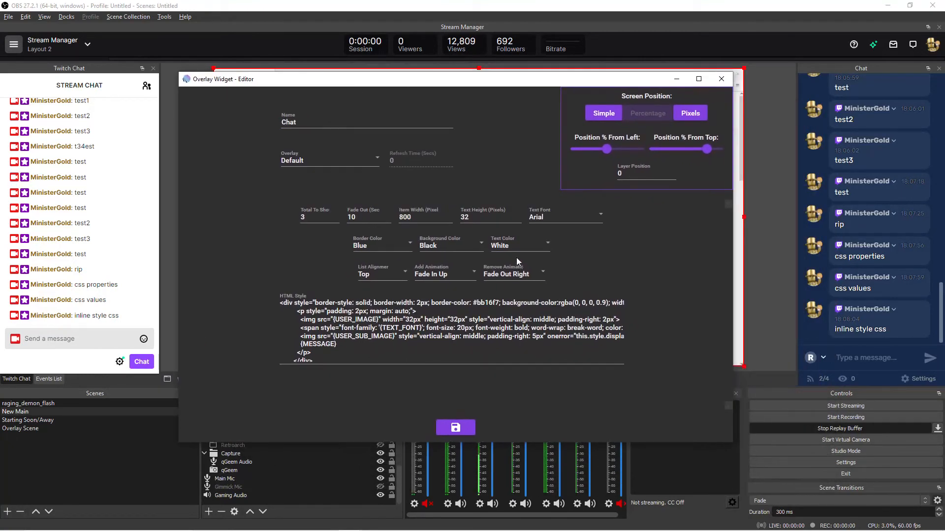
pyautogui.click(306, 320)
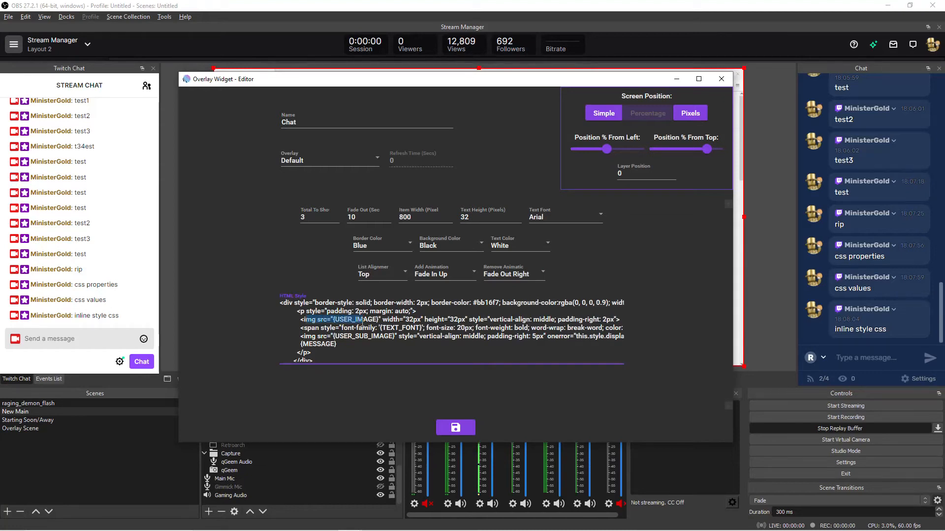
pyautogui.moveTo(334, 321); pyautogui.dragTo(379, 321)
pyautogui.click(299, 320)
pyautogui.hotkey('shift', 'End')
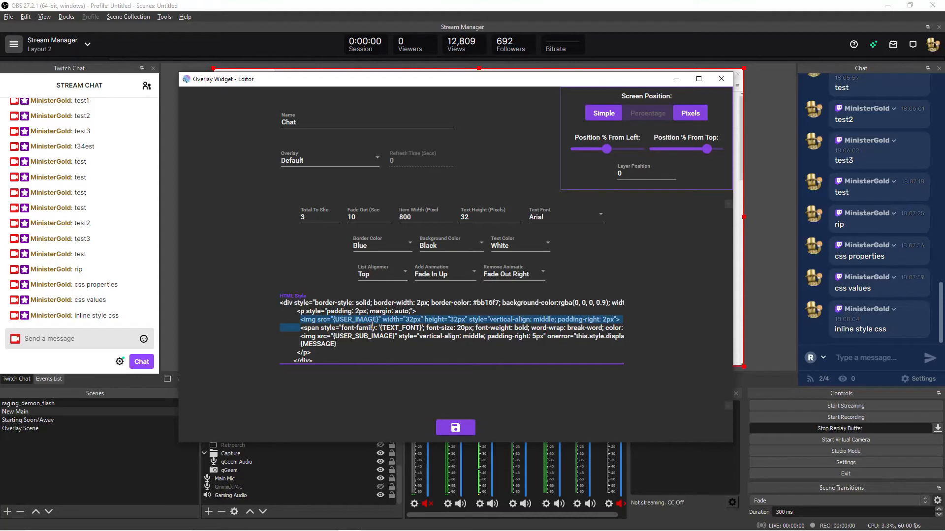
# - Set the font-size in the HTML Style's {TEXT_FONT} span to 40px and save the Chat widget
pyautogui.click(372, 326)
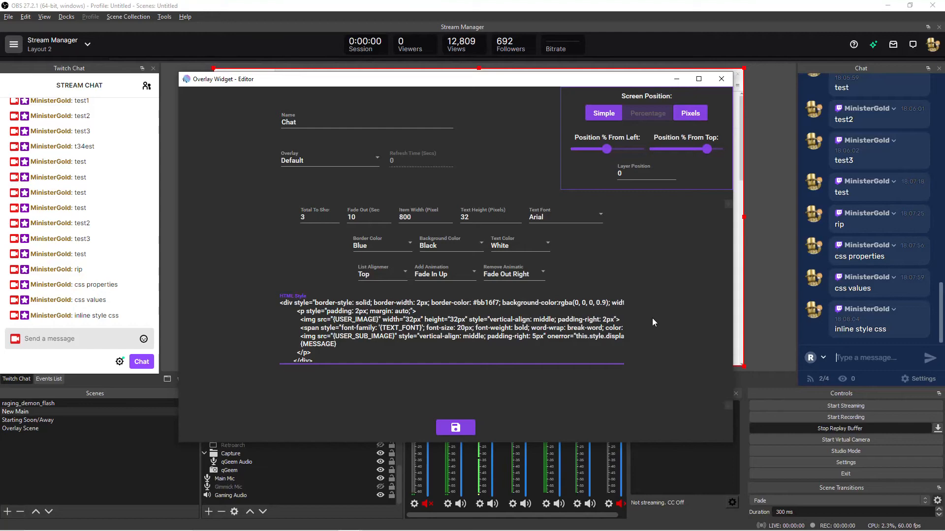
pyautogui.press('BackSpace')
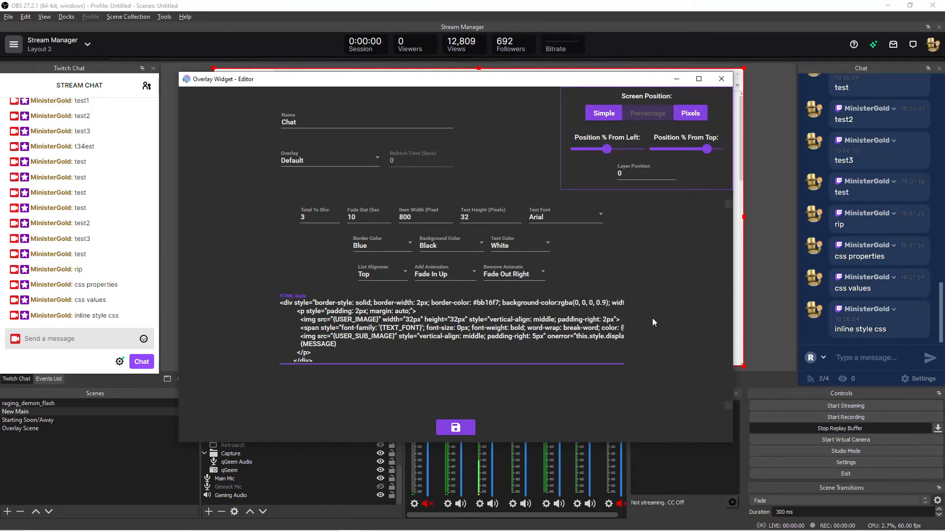
pyautogui.write('4')
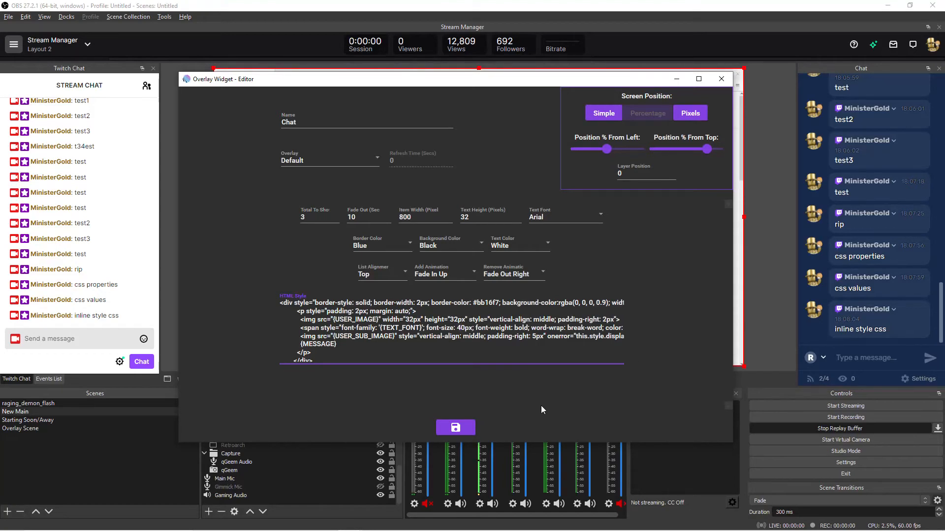
pyautogui.click(455, 428)
# - Send "test" in the Twitch stream chat to preview the new font size in the overlay
pyautogui.click(96, 340)
pyautogui.write('test')
pyautogui.press('Return')
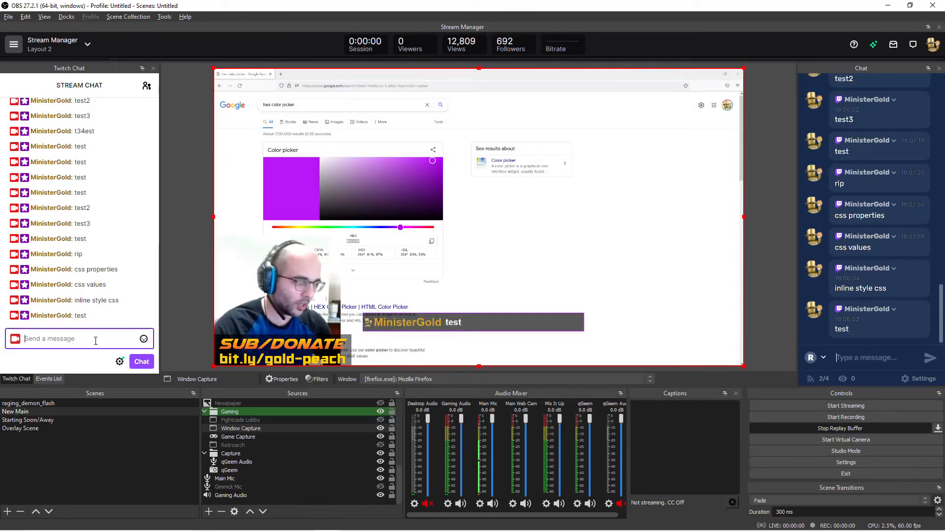
# - Reopen the Chat widget in Mix It Up and set the {TEXT_FONT} span's font-size to 20px
pyautogui.hotkey('alt', 'Tab')
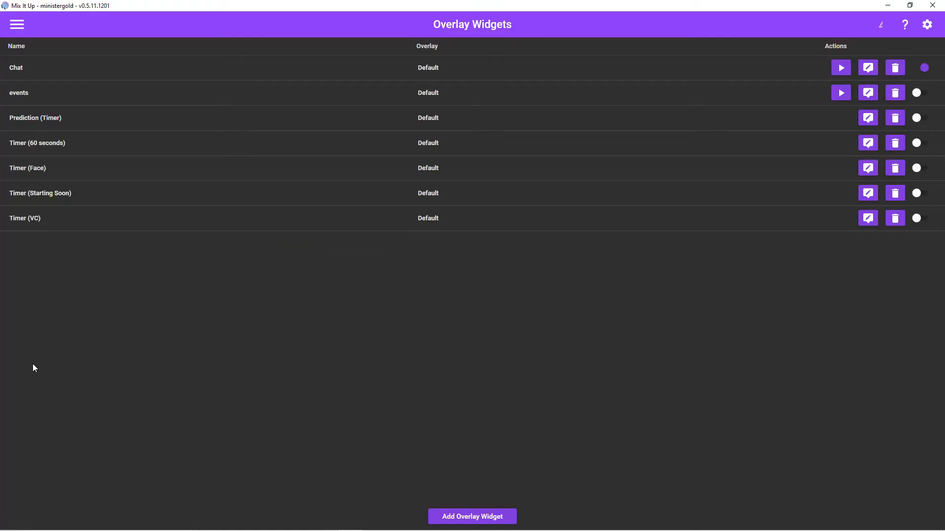
pyautogui.click(868, 69)
pyautogui.scroll(-1, 471, 353)
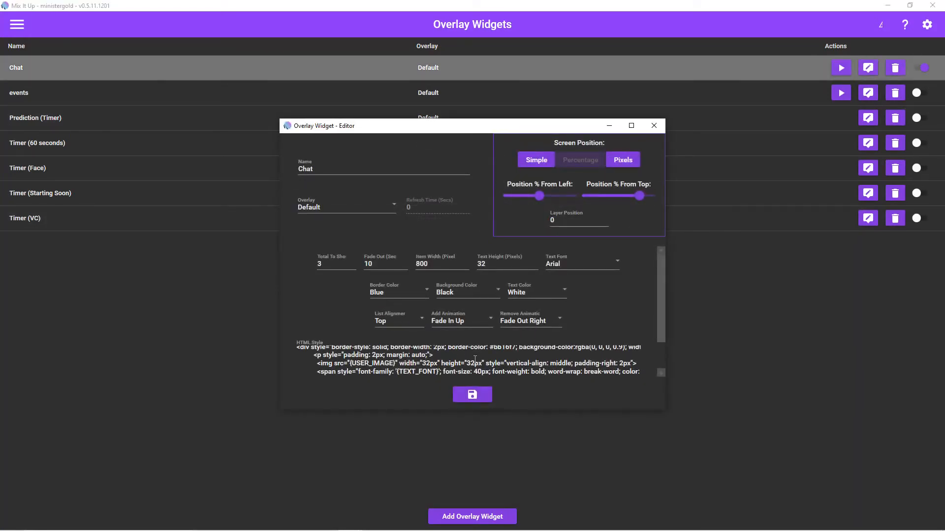
pyautogui.click(541, 359)
pyautogui.press('BackSpace')
pyautogui.write('2')
# - Highlight the {MESSAGE} placeholder near the end of the HTML Style
pyautogui.moveTo(662, 338); pyautogui.dragTo(660, 368)
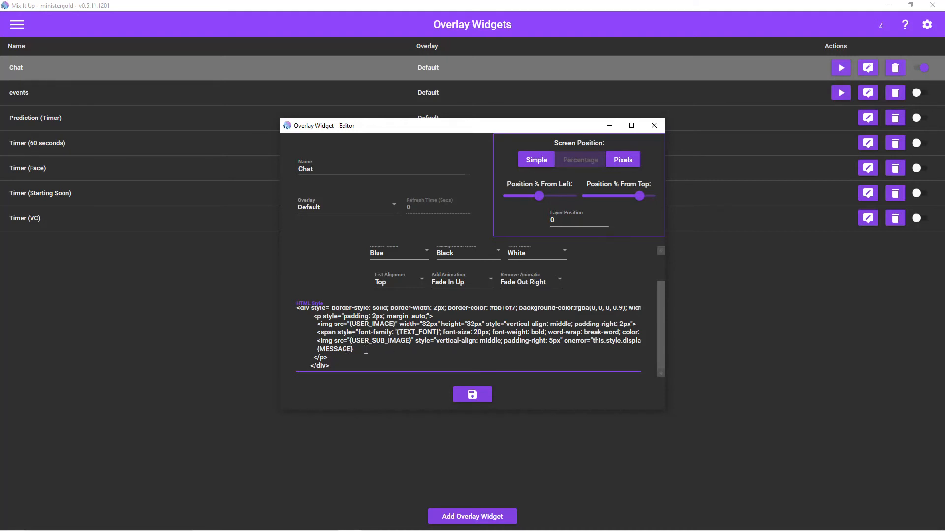
pyautogui.moveTo(353, 349); pyautogui.dragTo(317, 349)
pyautogui.scroll(2, 434, 350)
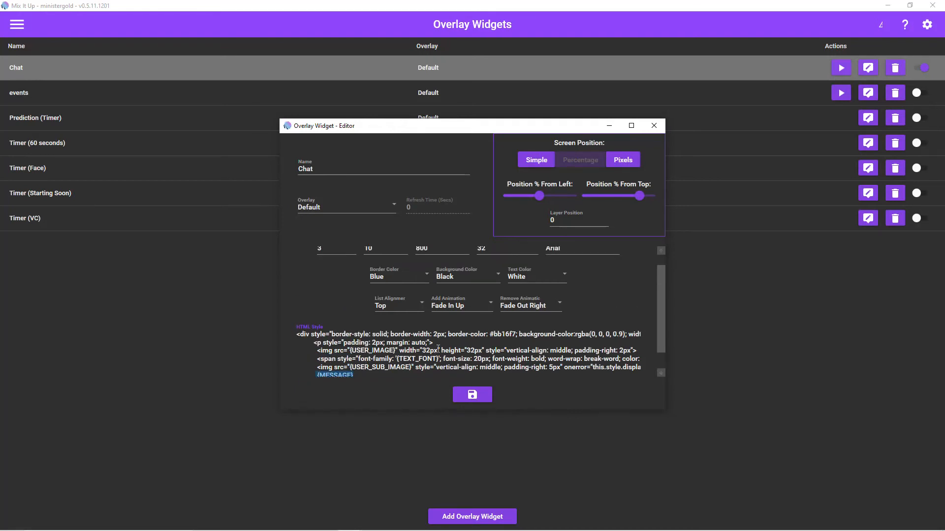
pyautogui.scroll(1, 468, 358)
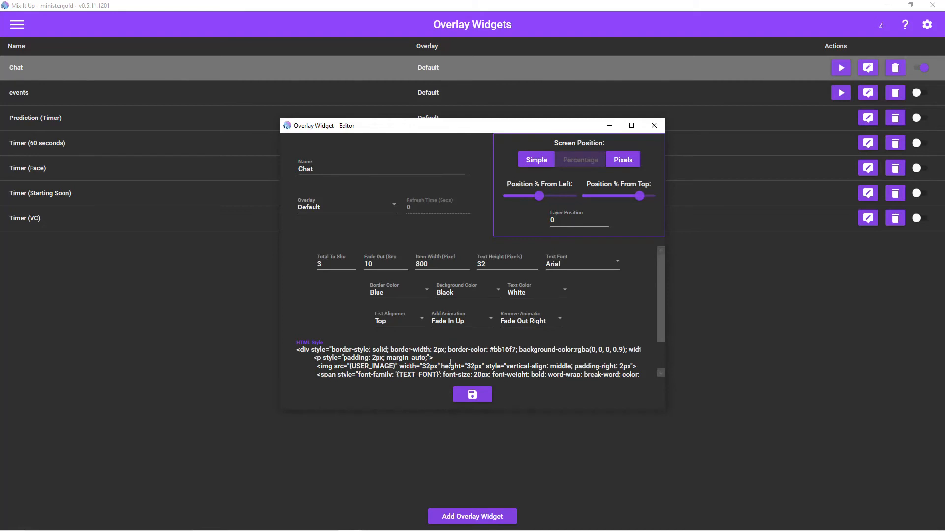
# - Enlarge and reposition the editor window, and choose Top as the list alignment
pyautogui.moveTo(664, 411); pyautogui.dragTo(782, 472)
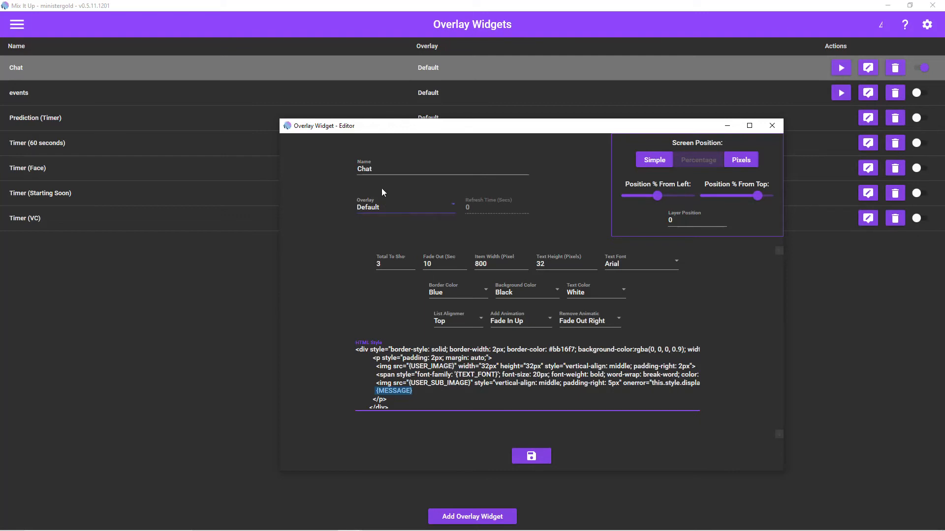
pyautogui.moveTo(344, 127); pyautogui.dragTo(306, 48)
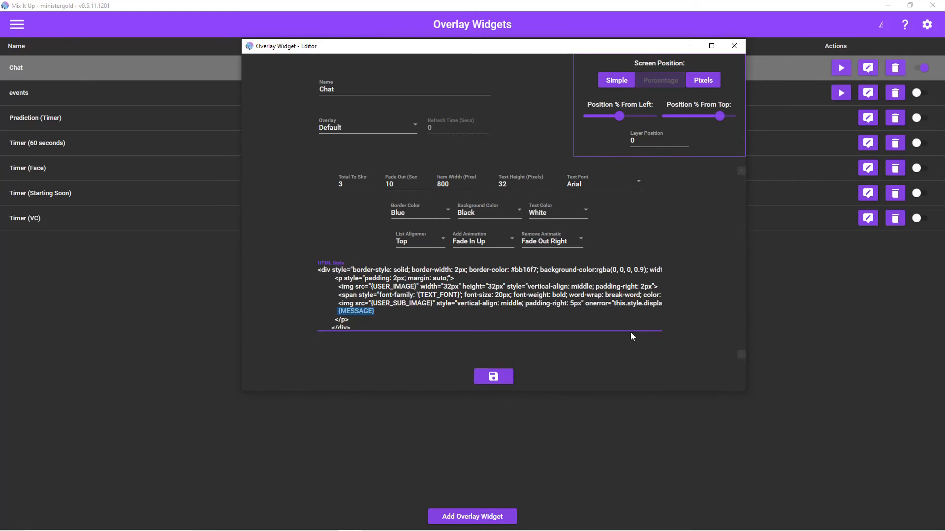
pyautogui.click(402, 244)
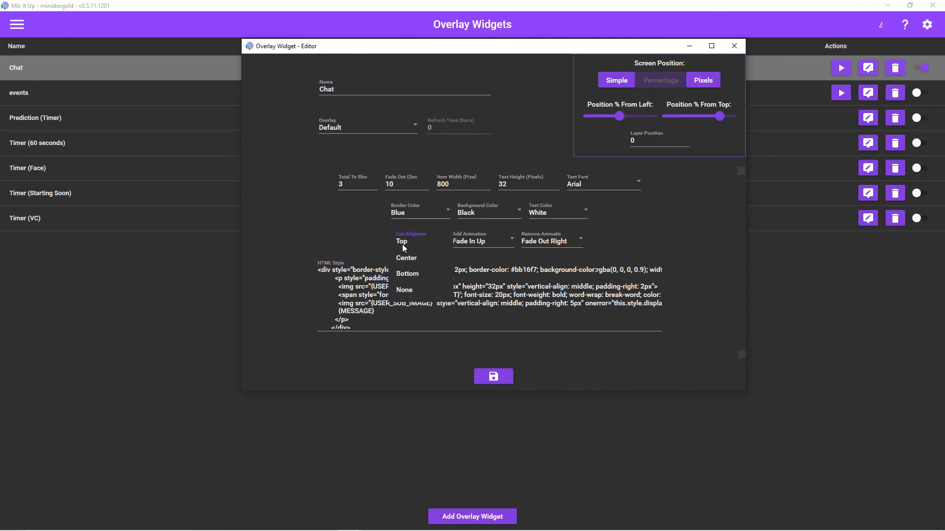
pyautogui.click(404, 241)
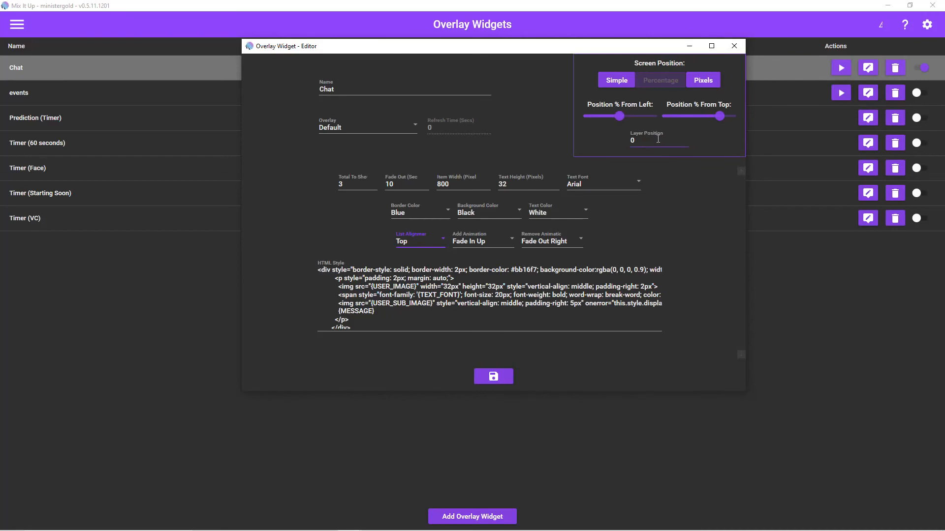
# - Switch to OBS and send the "!gg" command in the Twitch stream chat
pyautogui.hotkey('alt', 'Tab')
pyautogui.press('Tab')
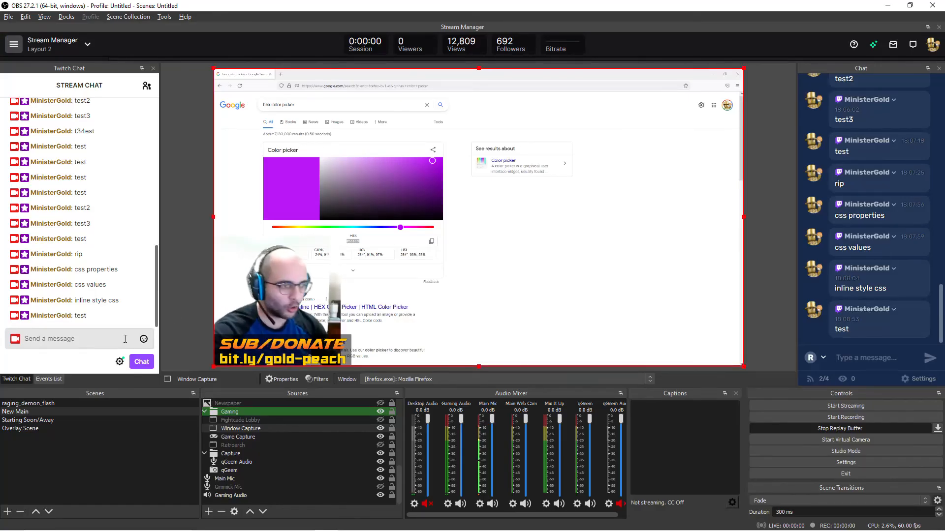
pyautogui.click(124, 339)
pyautogui.write('!gg')
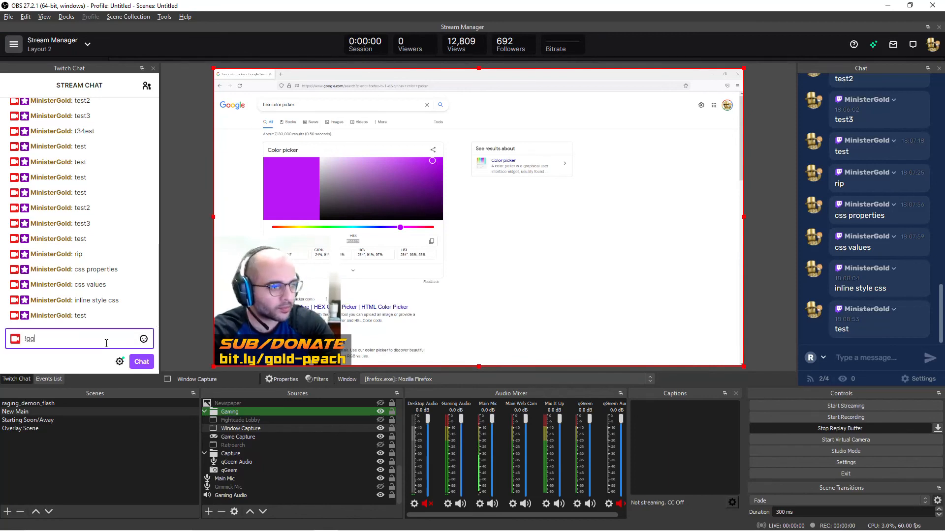
pyautogui.press('Return')
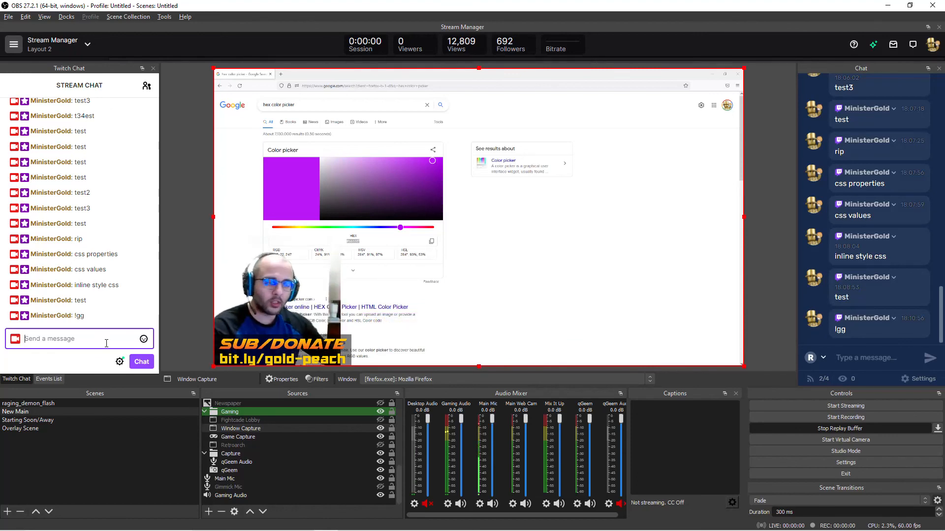
# - Return to the Chat widget editor, set its Layer Position to 99 and move the window clear of the OBS preview
pyautogui.hotkey('alt', 'Tab')
pyautogui.click(649, 140)
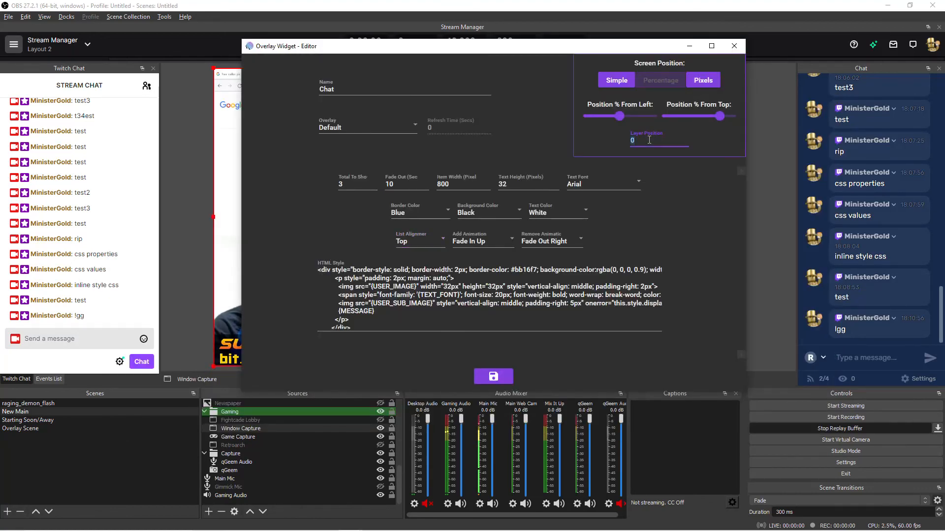
pyautogui.write('99')
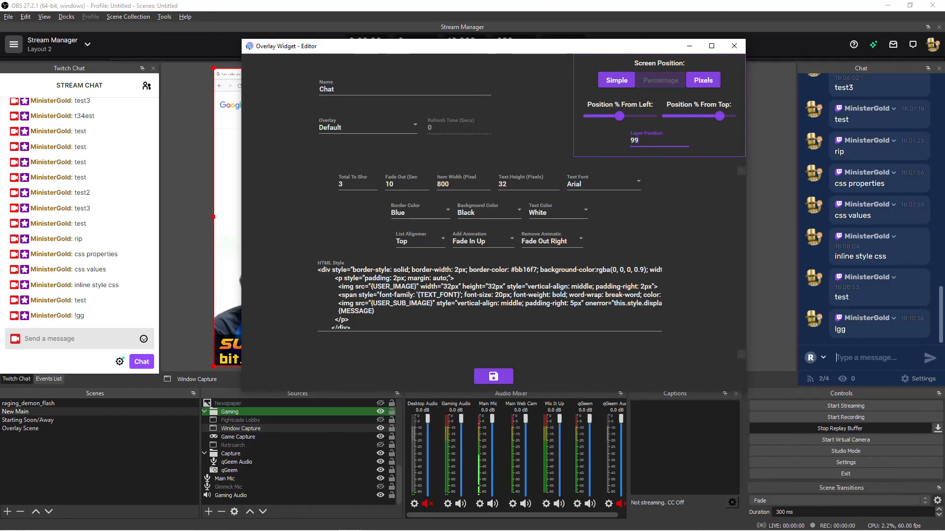
pyautogui.moveTo(366, 53); pyautogui.dragTo(490, 64)
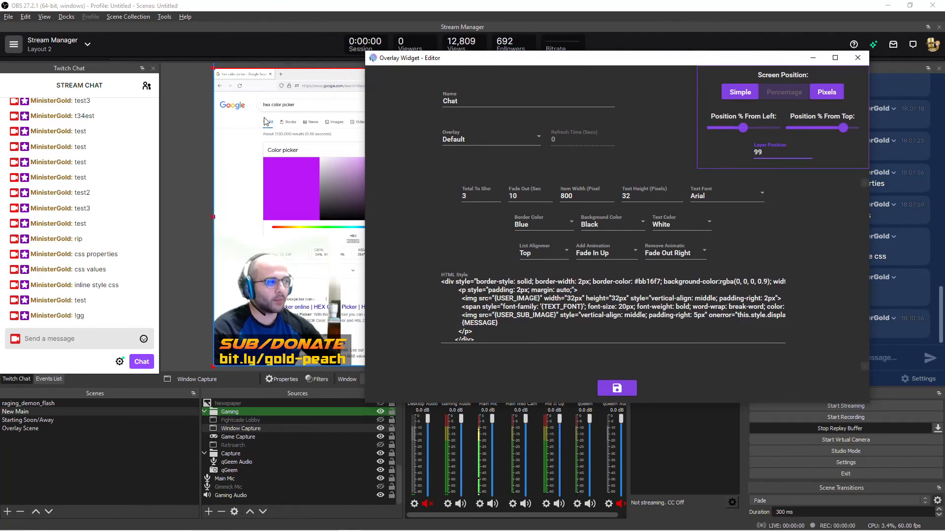
# - Set the Chat widget's Layer Position to 0 and save the widget
pyautogui.doubleClick(769, 153)
pyautogui.write('0')
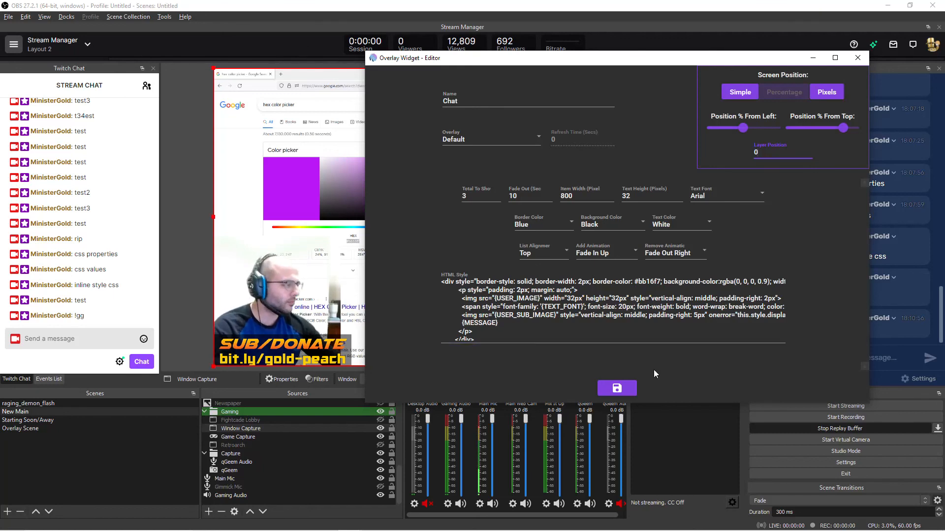
pyautogui.click(626, 390)
# - In Mix It Up, look through the overlay types offered for a new widget and close the editor without creating one
pyautogui.hotkey('alt', 'Tab')
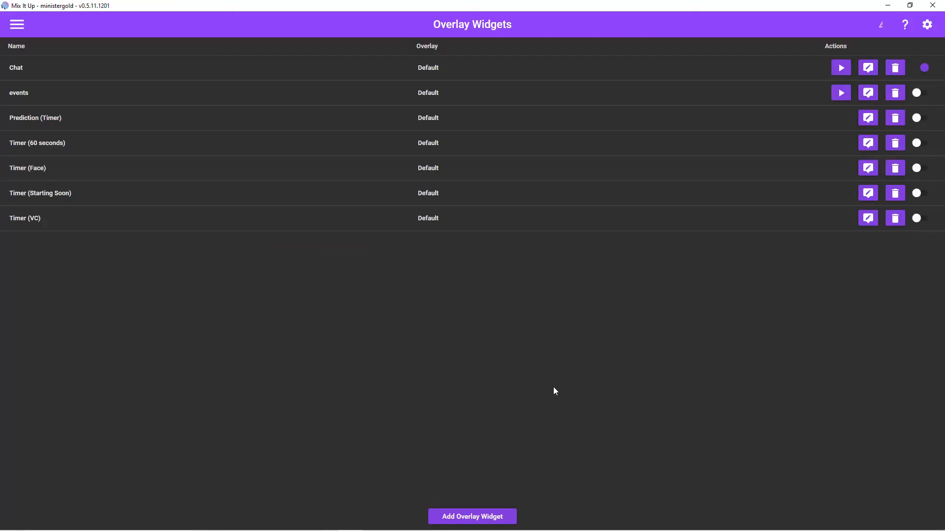
pyautogui.click(454, 518)
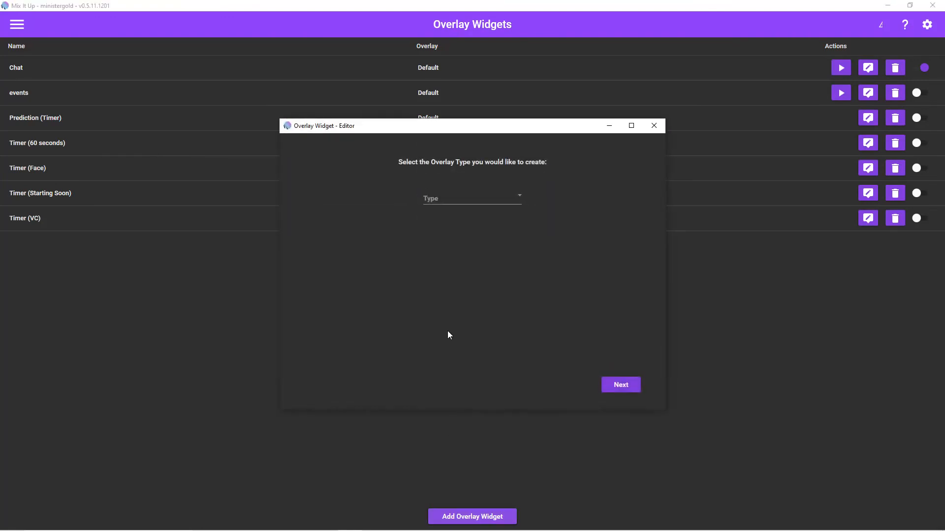
pyautogui.click(476, 194)
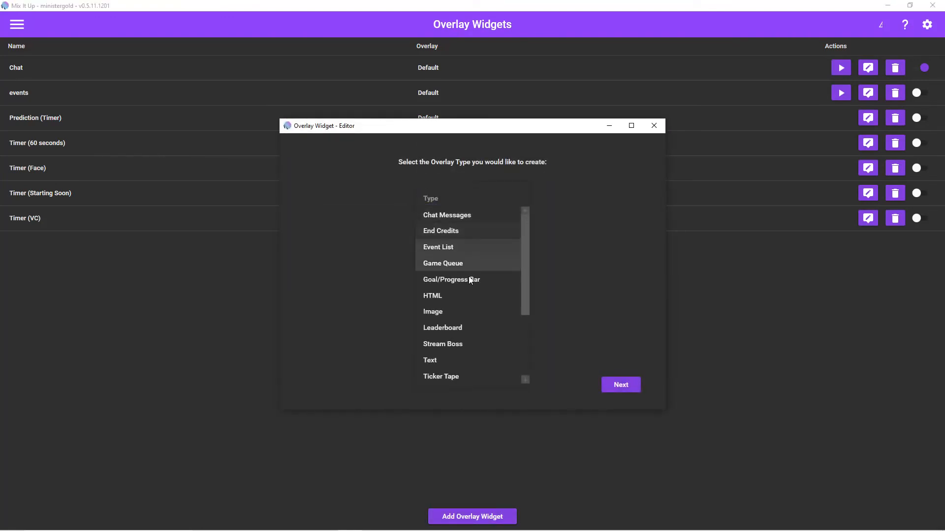
pyautogui.scroll(-1, 461, 359)
pyautogui.scroll(-1, 453, 364)
pyautogui.scroll(-1, 445, 369)
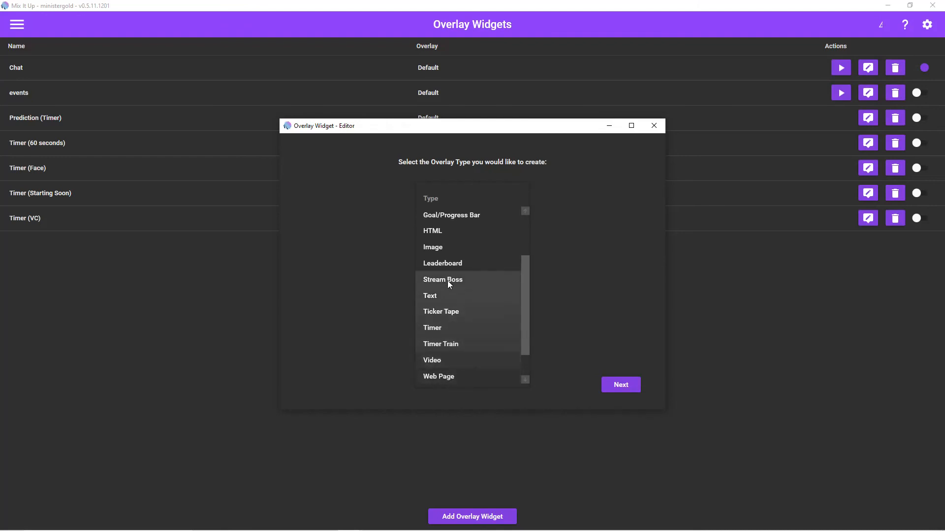
pyautogui.scroll(2, 447, 280)
pyautogui.click(549, 248)
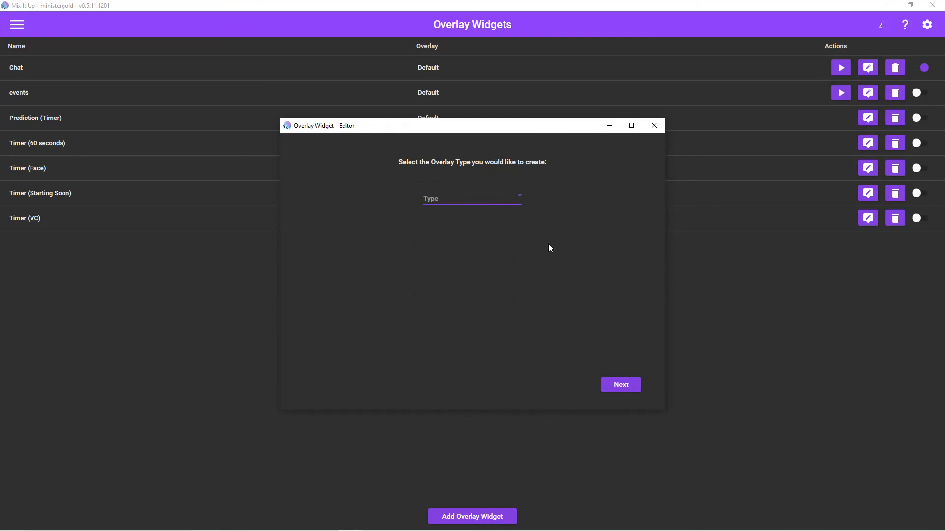
pyautogui.click(654, 126)
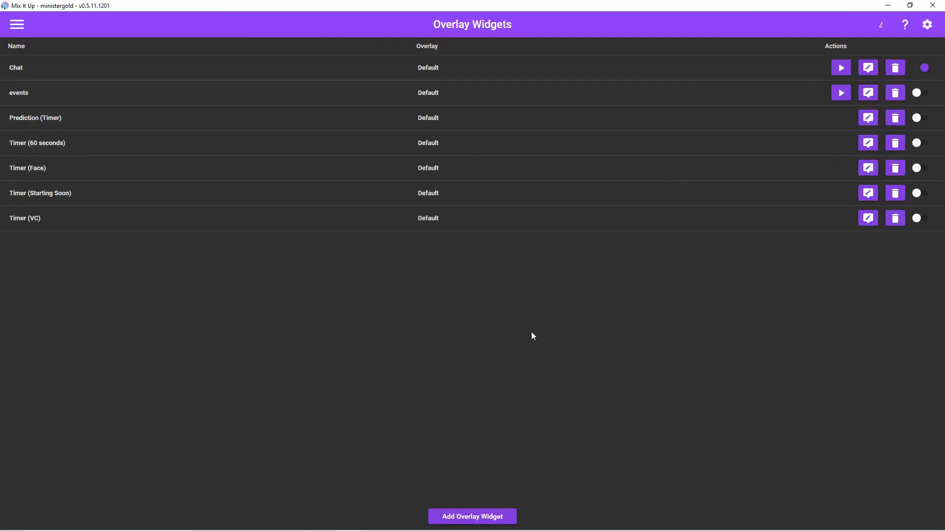